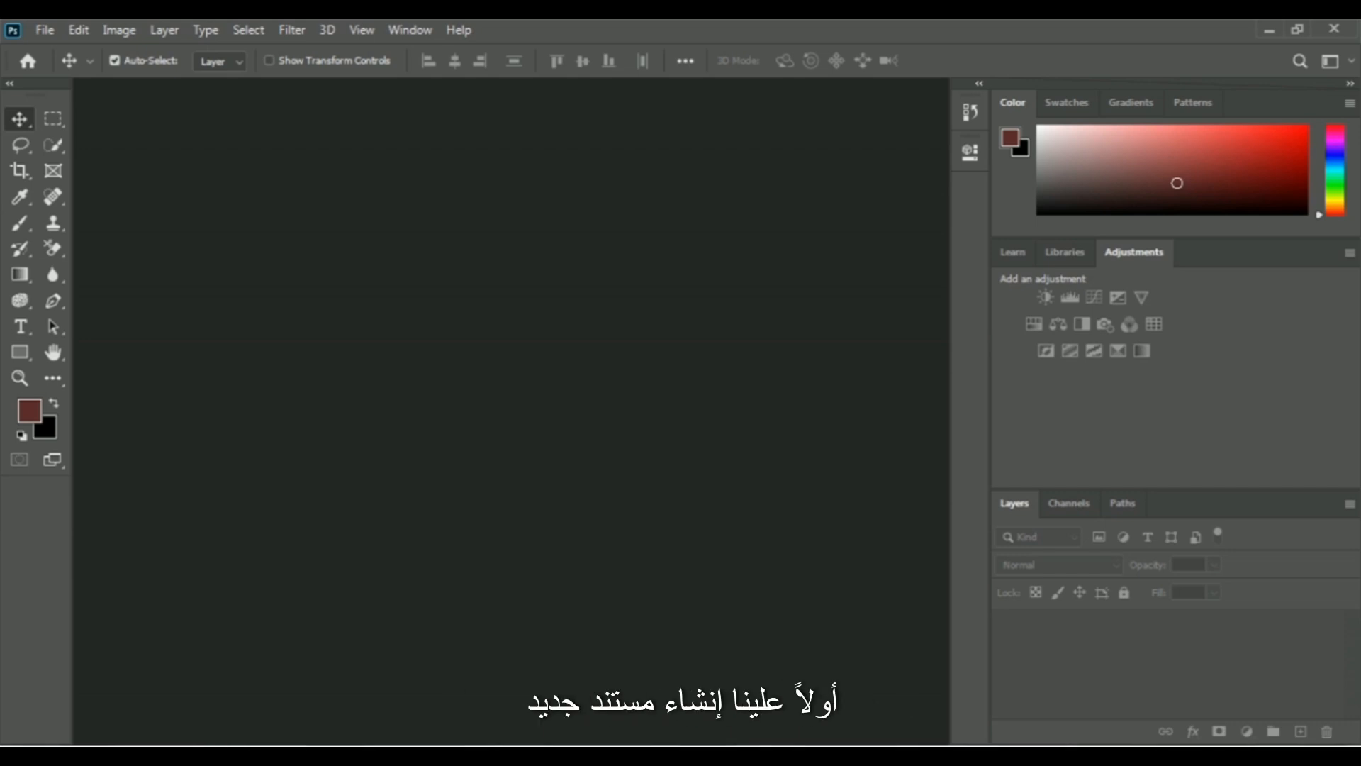
Create a new 7 x 5 inch document at 300 pixels/inch in 8-bit RGB Color with a white background.
click(47, 30)
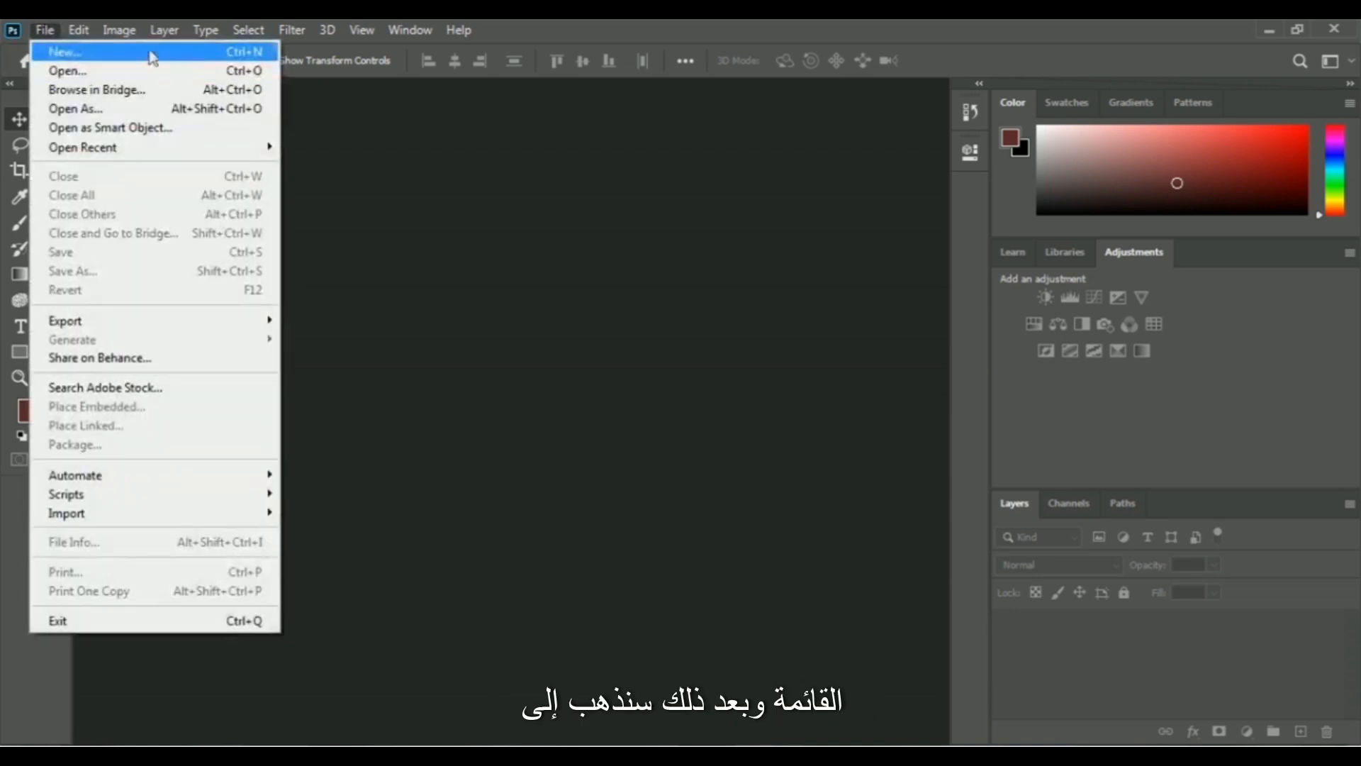
click(170, 53)
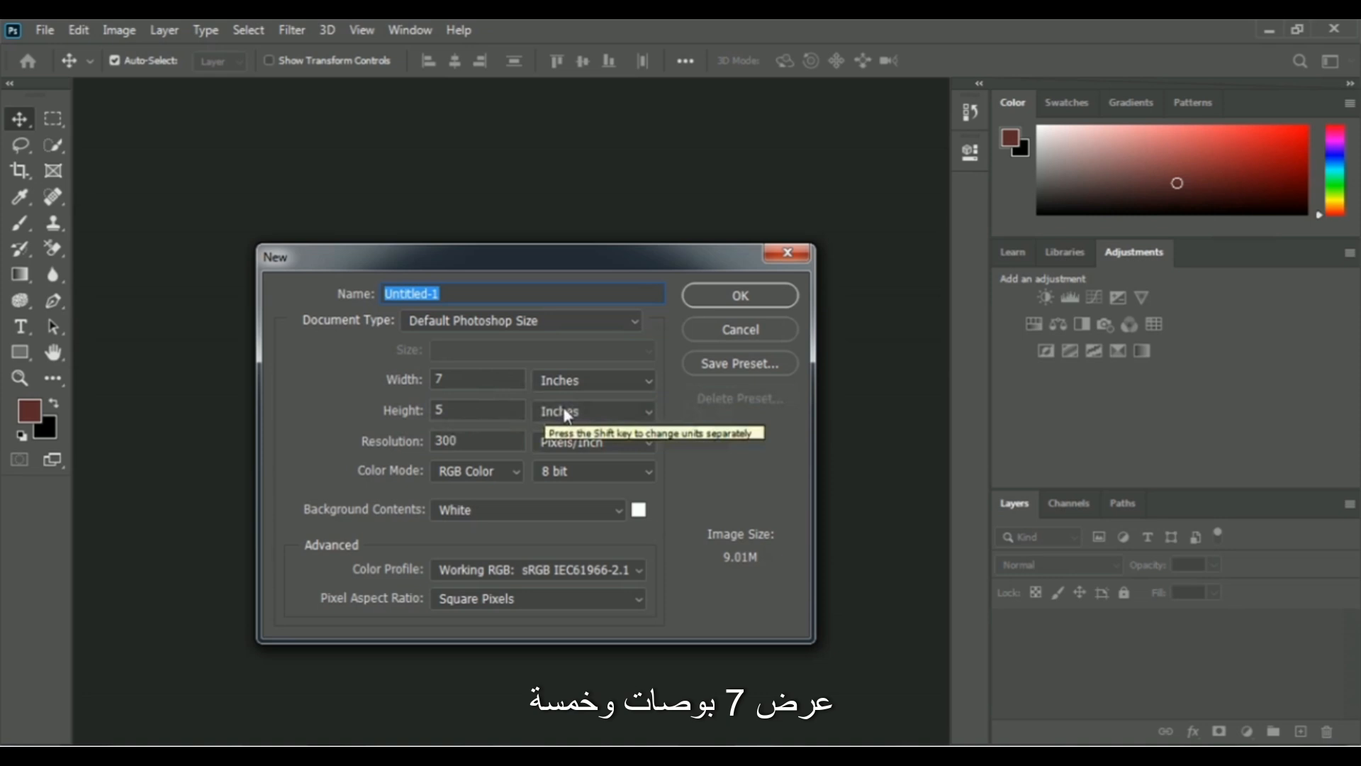
click(767, 298)
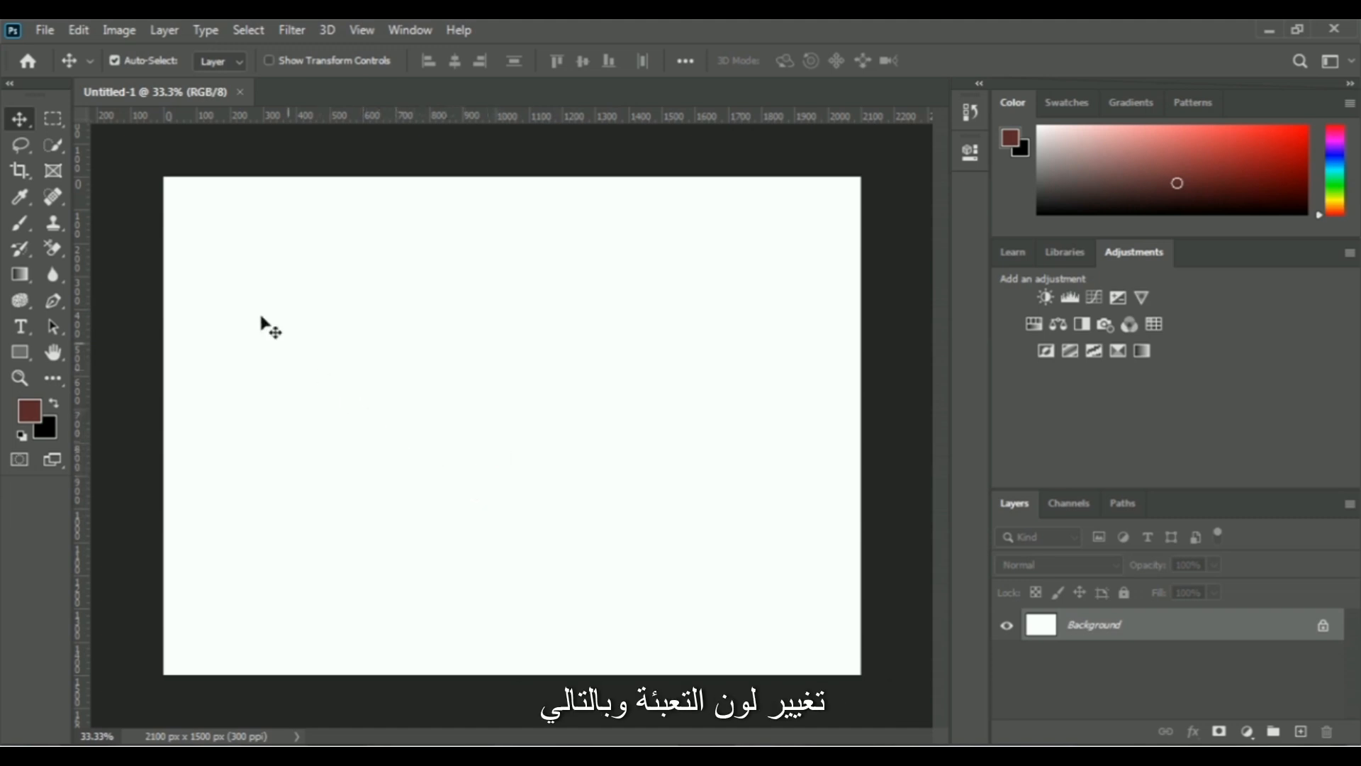
Fill the Background layer with the yellow colour f7bd20 at 100% opacity in Normal mode.
click(76, 32)
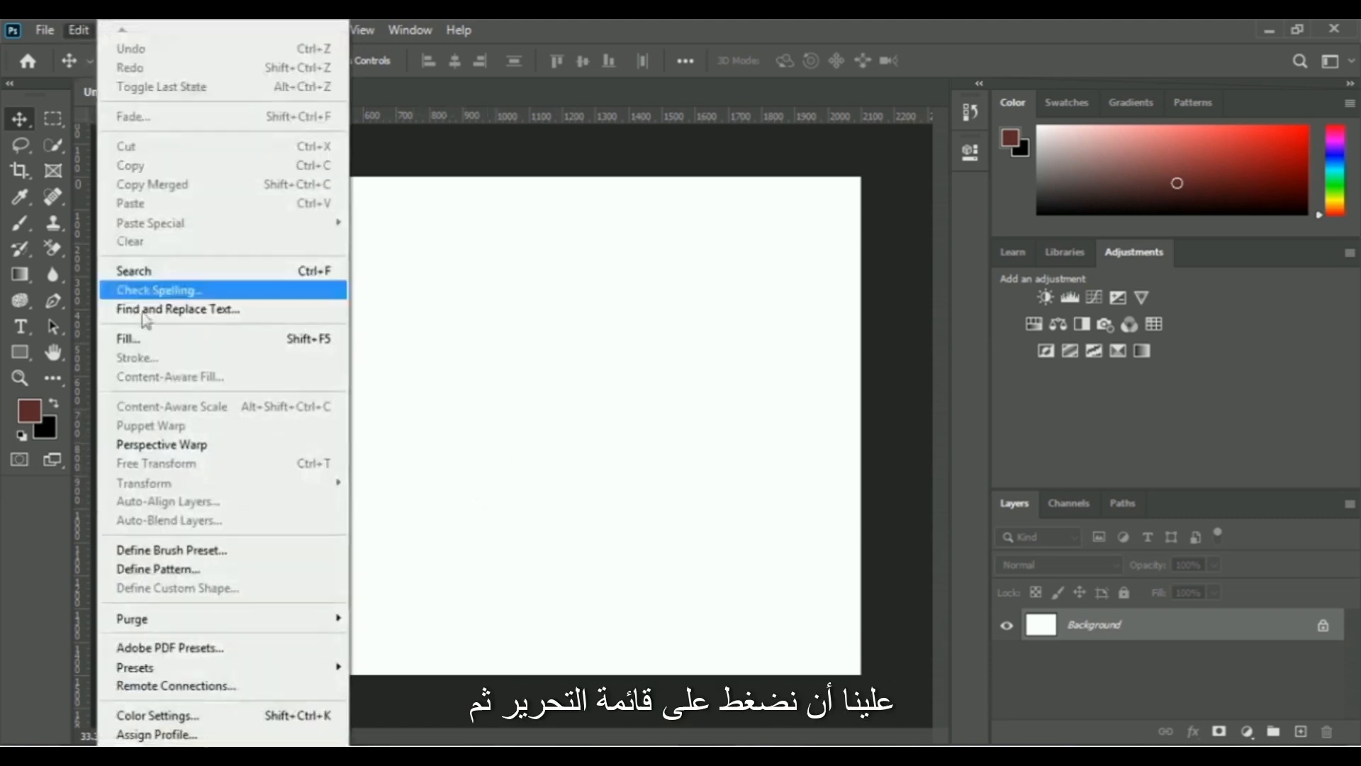
click(238, 342)
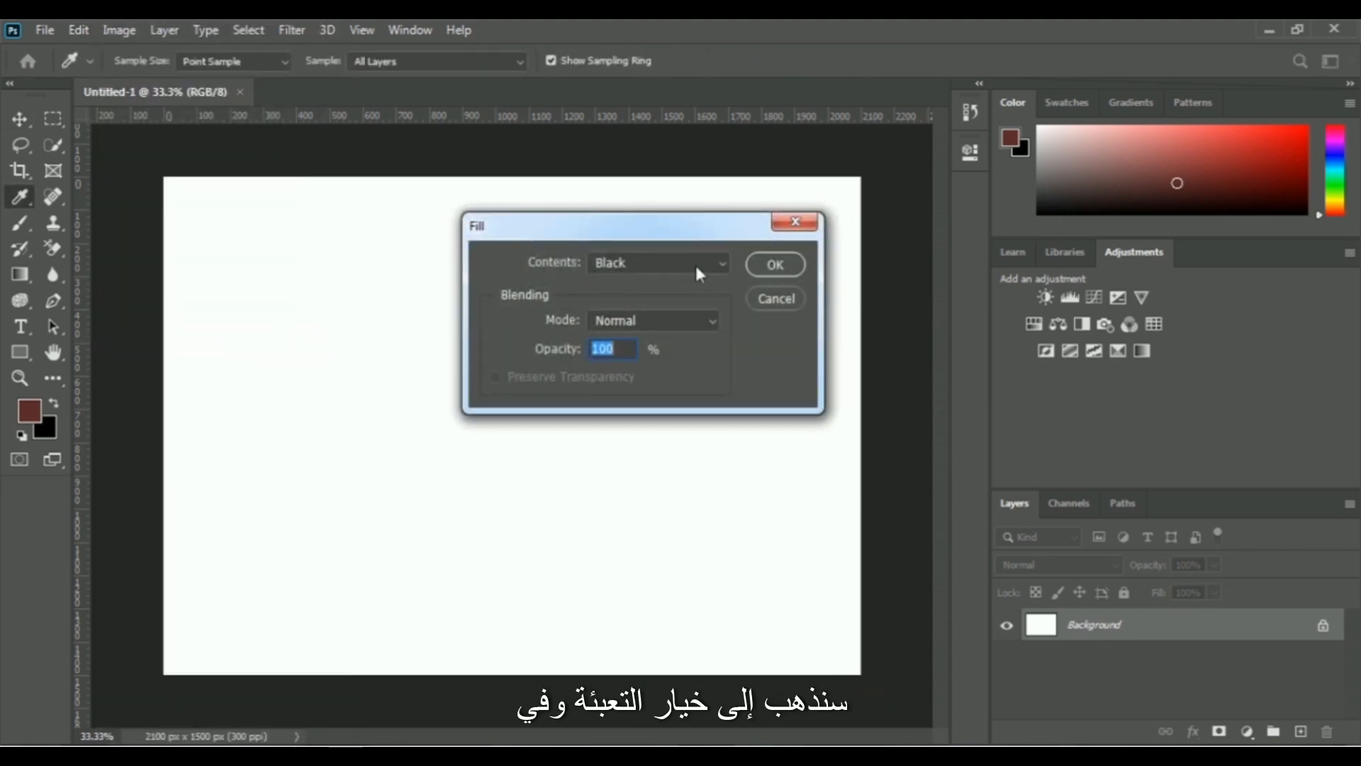
click(652, 266)
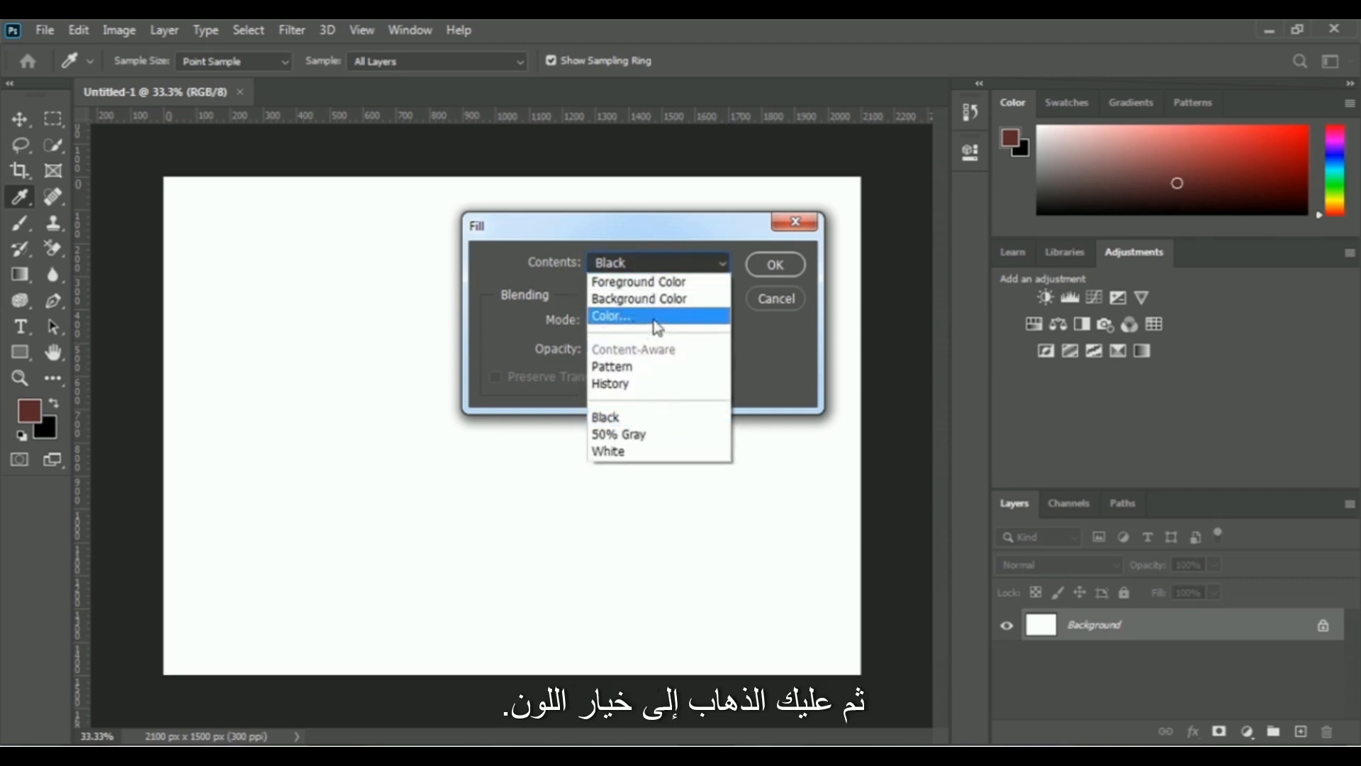
click(644, 319)
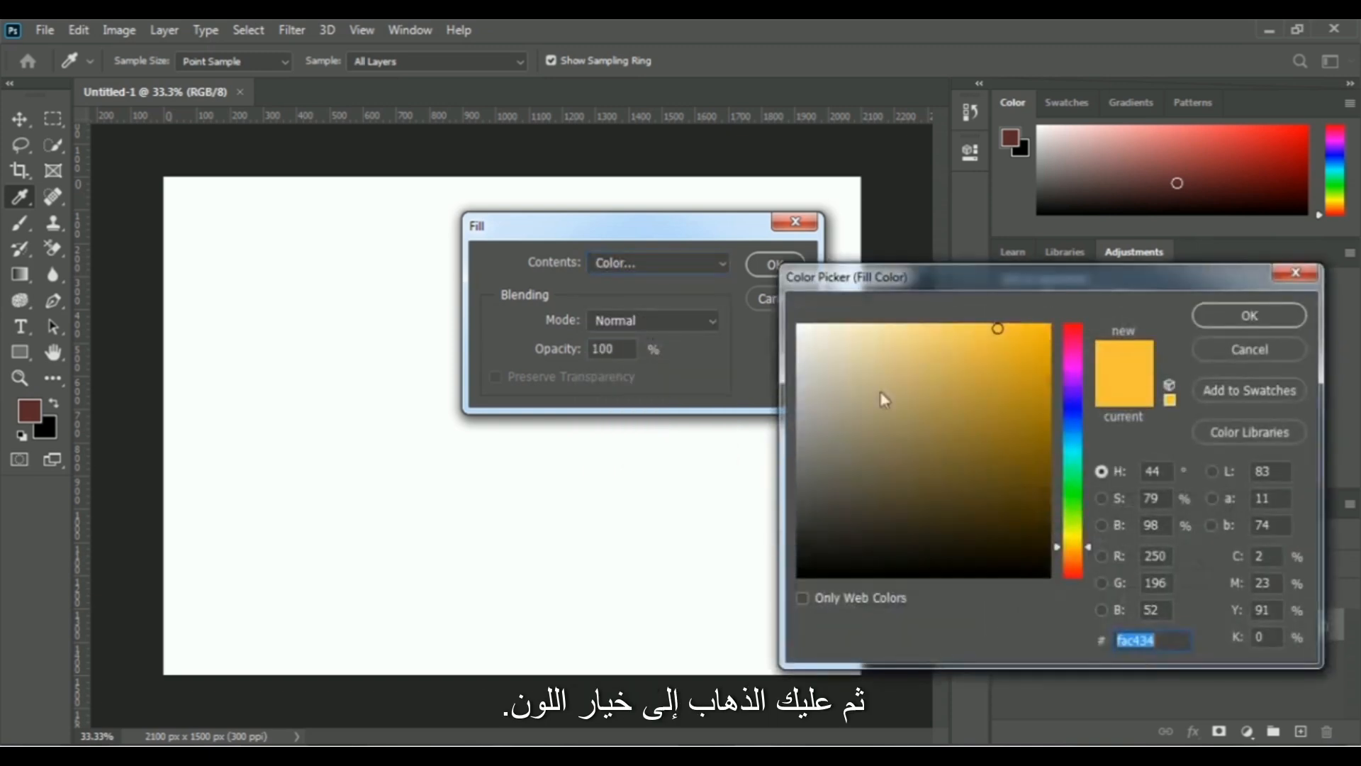
click(1018, 331)
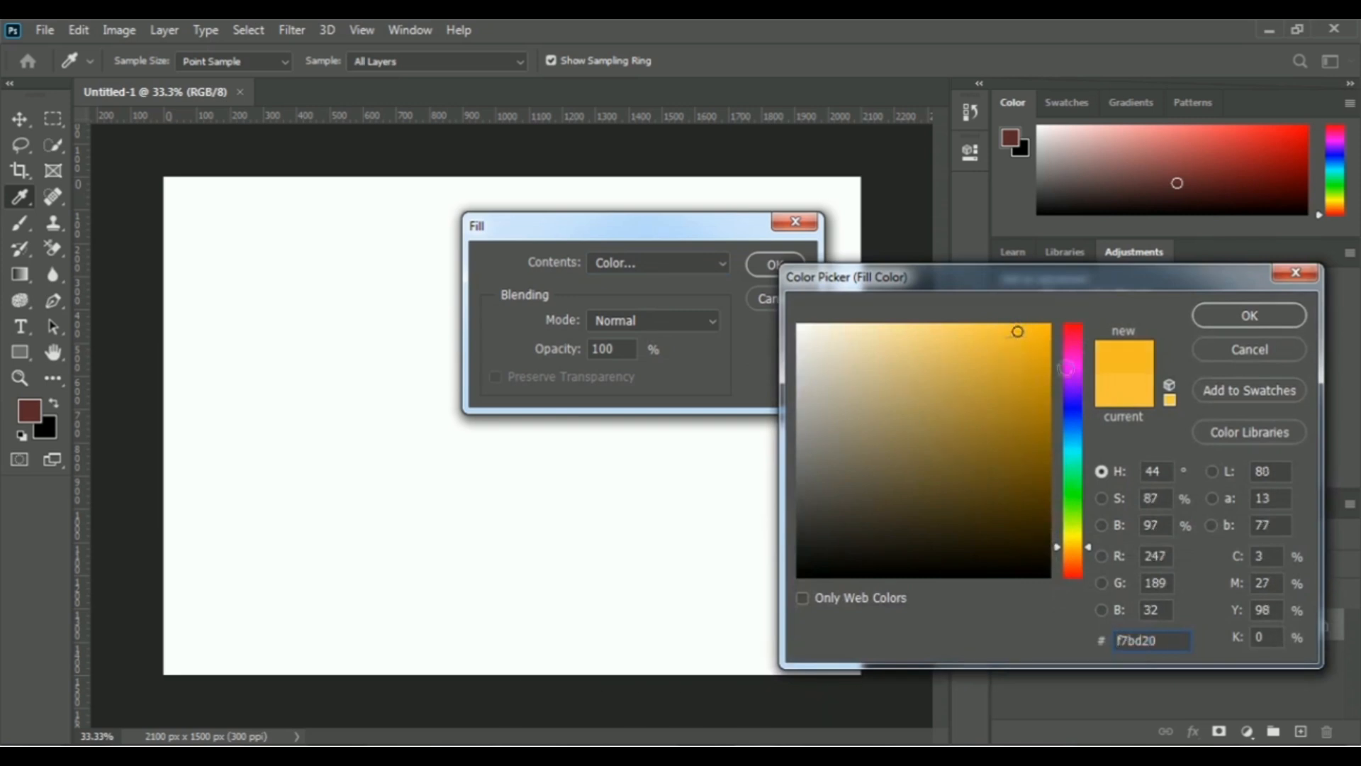
click(1259, 317)
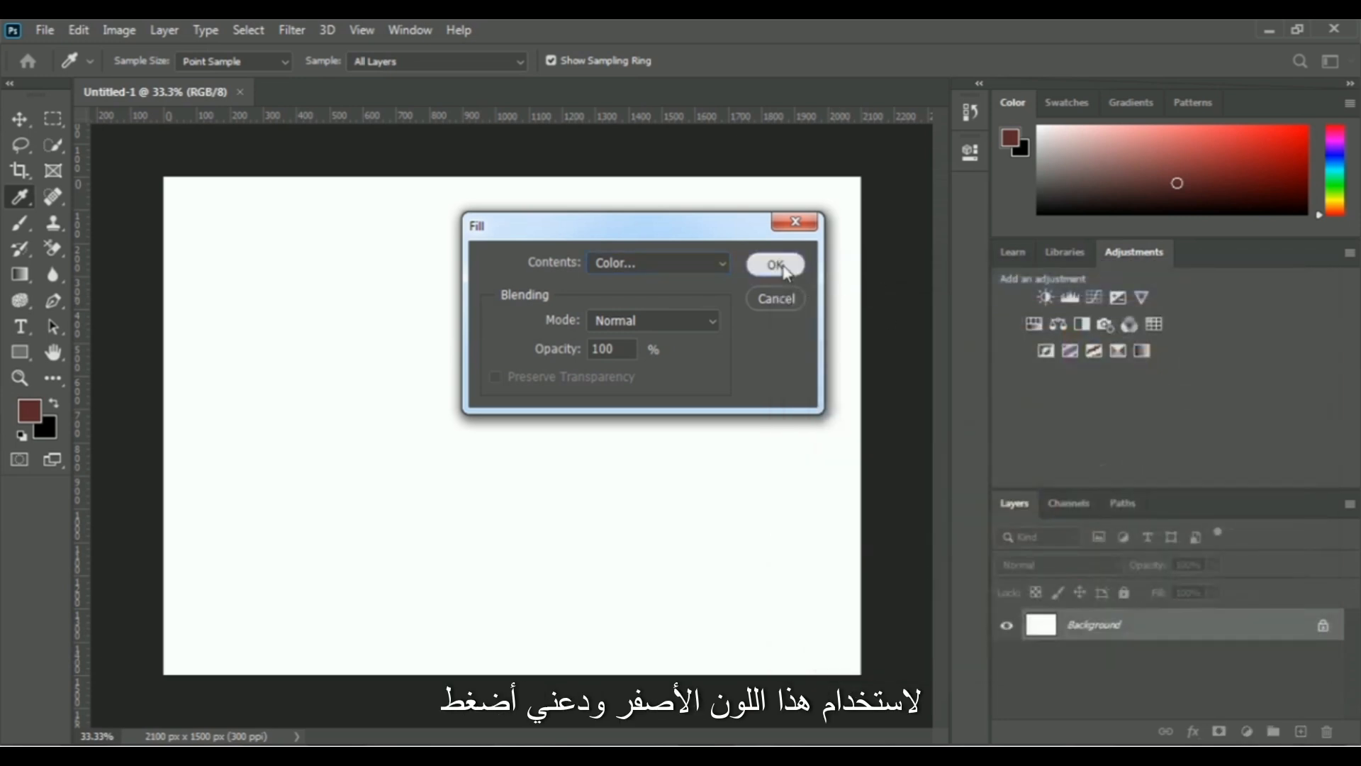
click(776, 265)
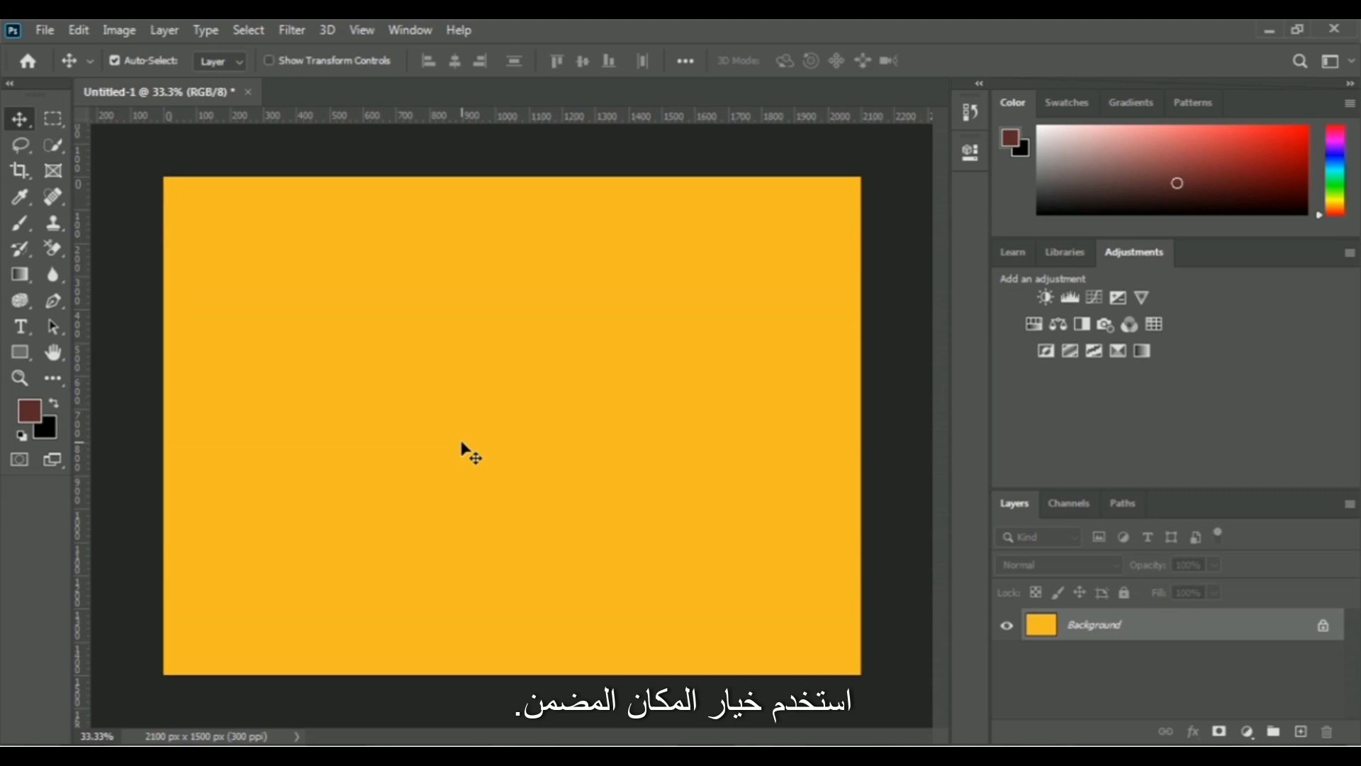
Place the Charles-Unsplash papaya image as an embedded object and enlarge it to about 40% width and 37% height.
click(45, 30)
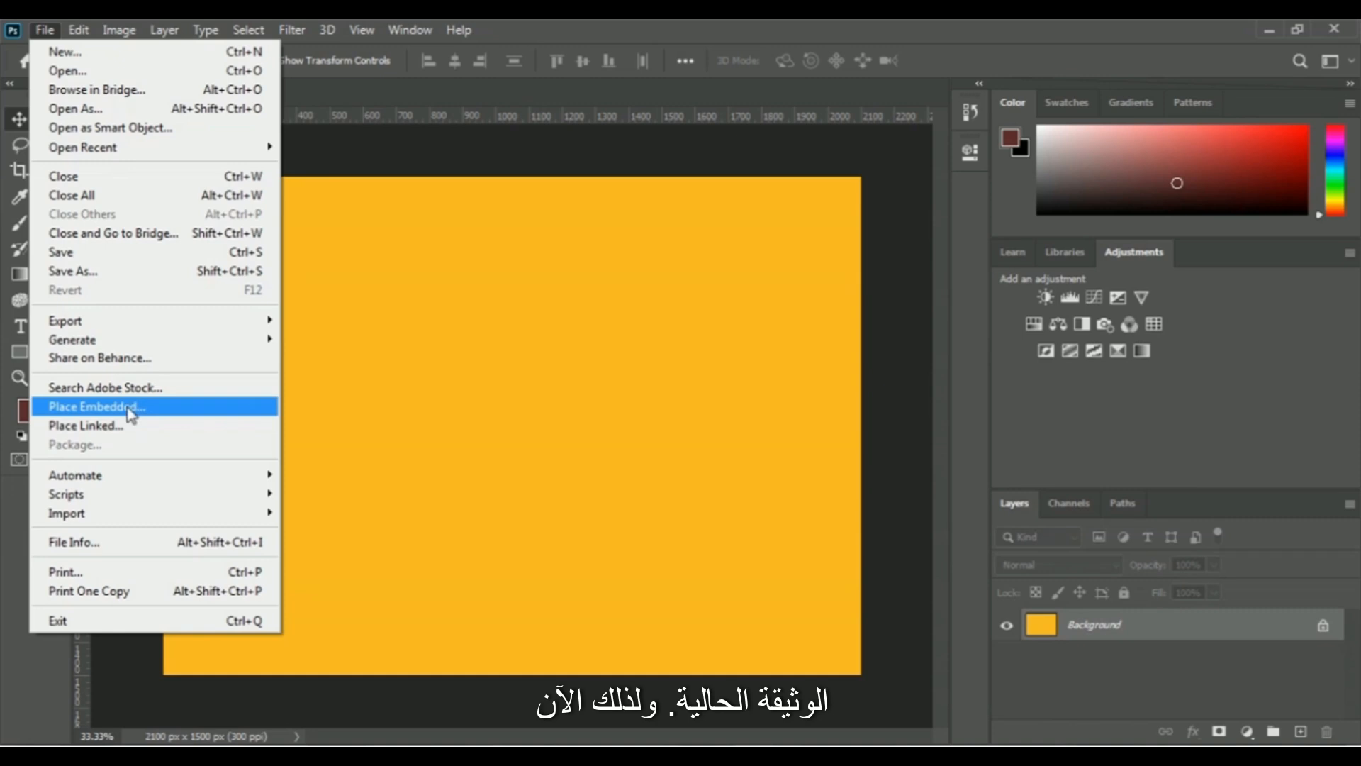
click(149, 411)
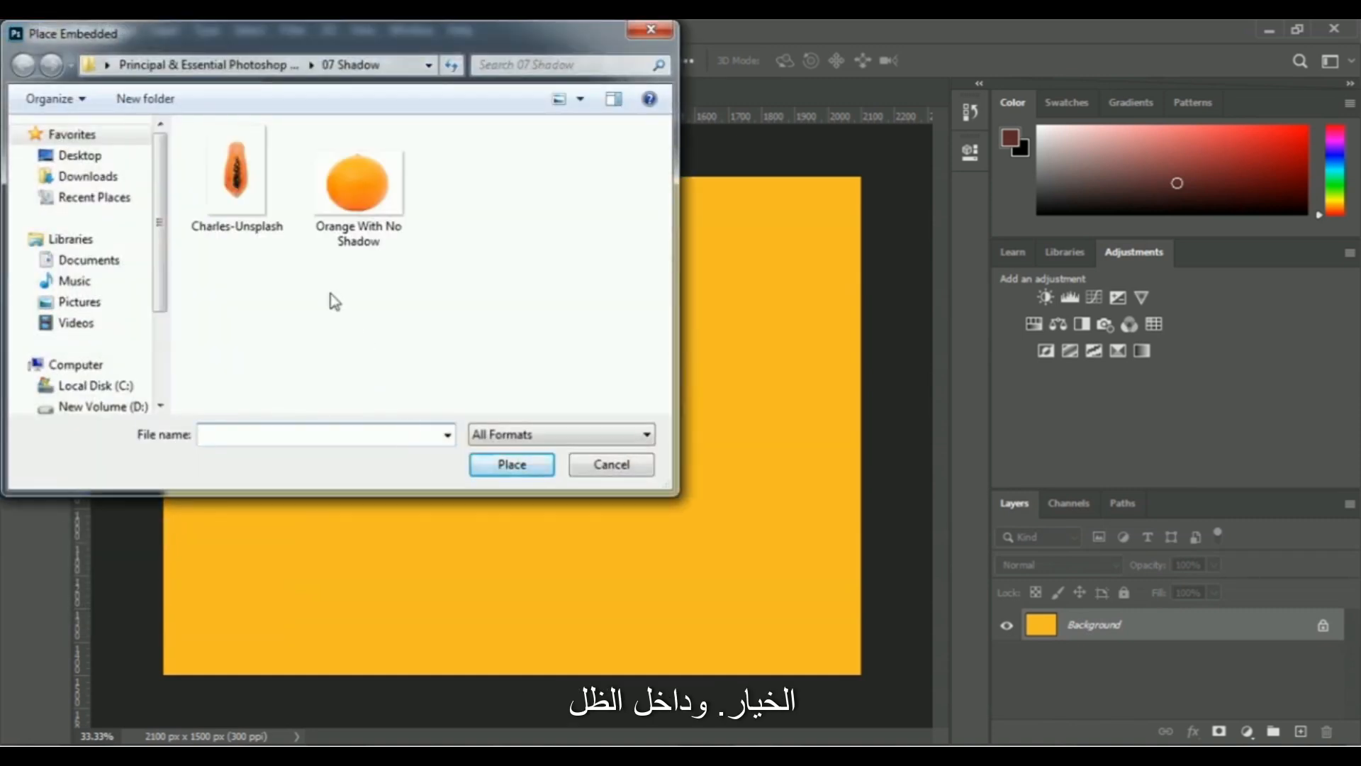
click(268, 223)
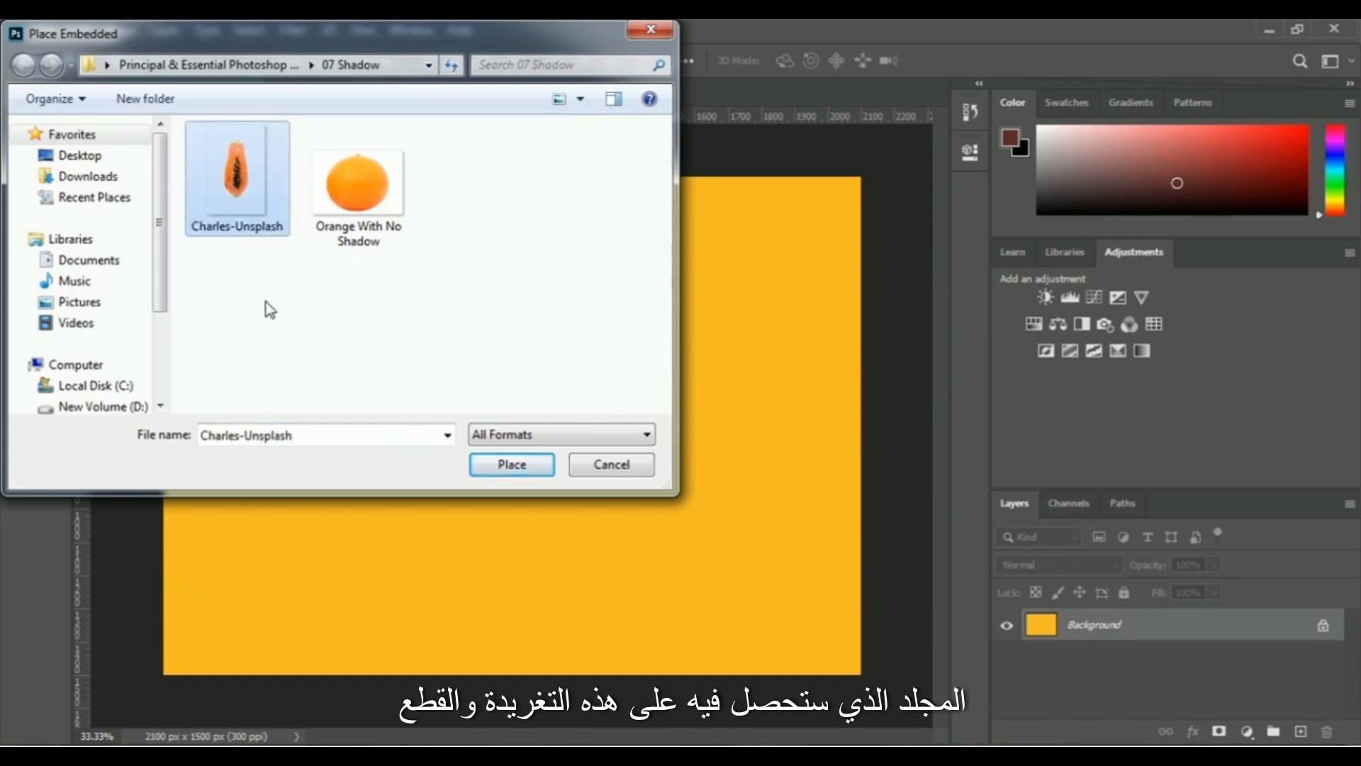
click(479, 466)
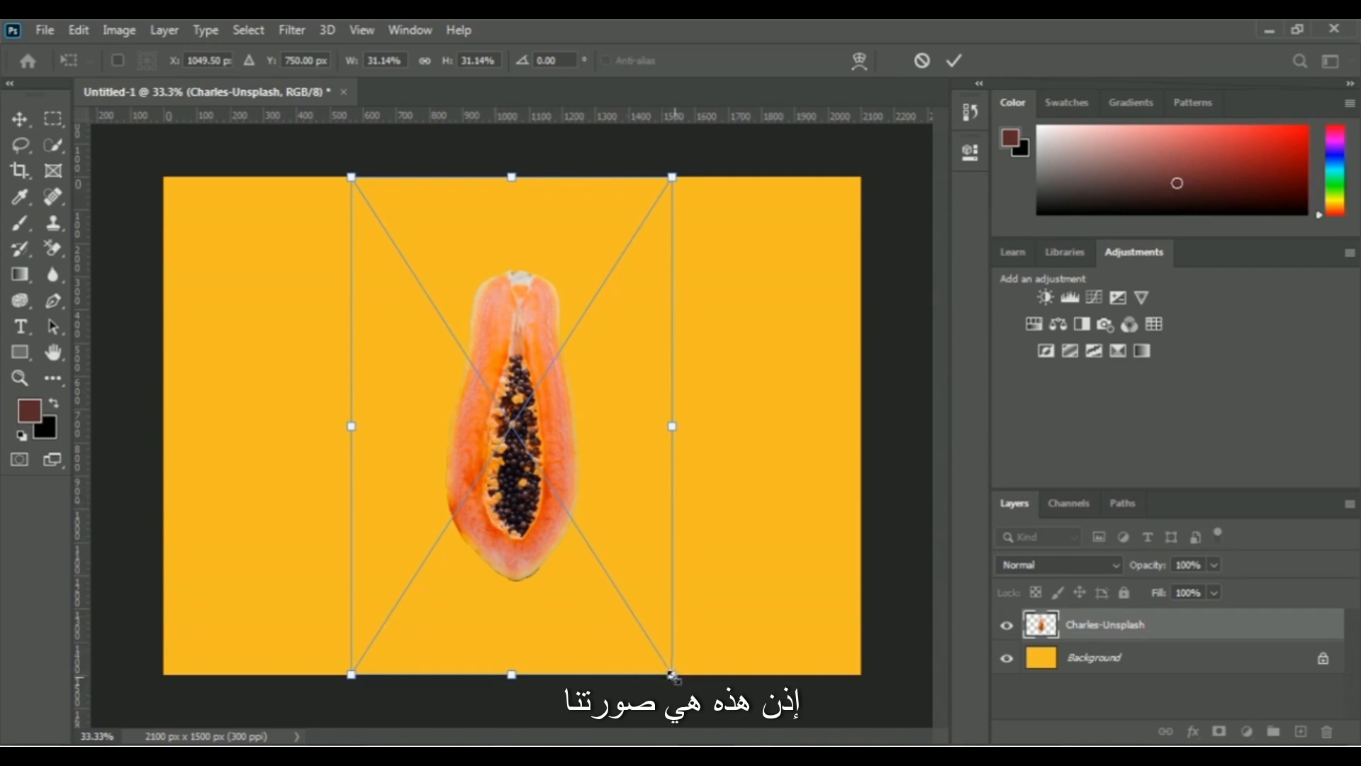
drag(672, 675, 699, 718)
drag(351, 177, 287, 127)
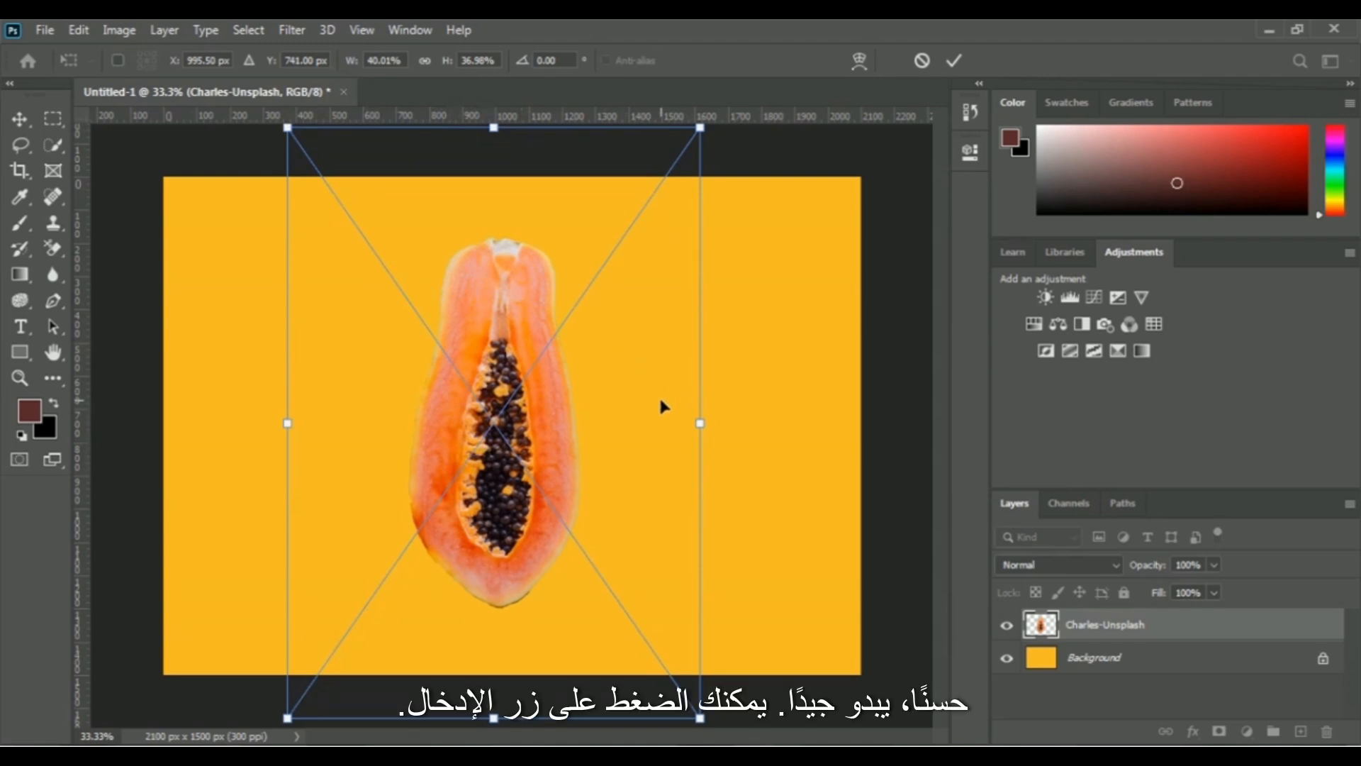
click(955, 60)
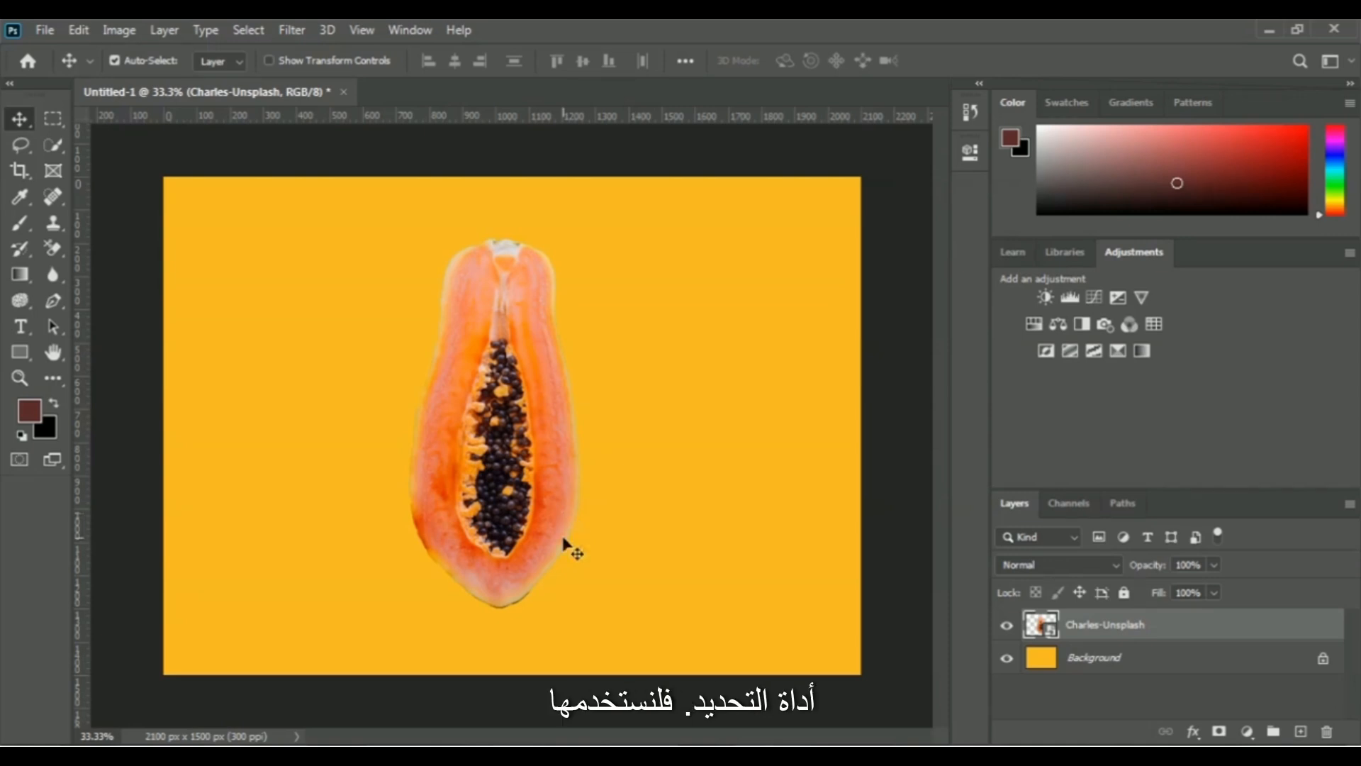
Select the whole papaya with the Quick Selection tool and add a new layer named Shadow.
click(60, 146)
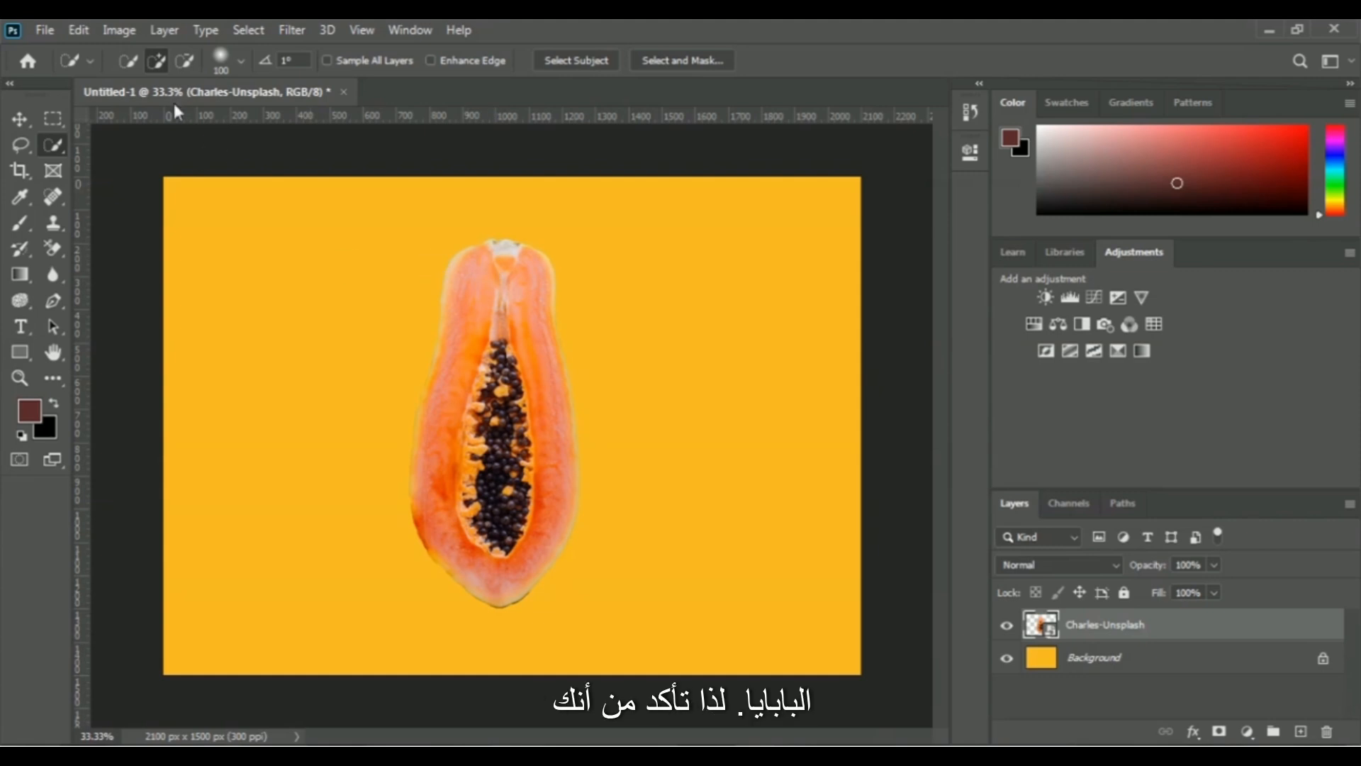
mouse_move(541, 299)
mouse_down()
mouse_move(502, 265)
mouse_move(528, 426)
mouse_move(521, 525)
mouse_move(502, 564)
mouse_move(482, 529)
mouse_up()
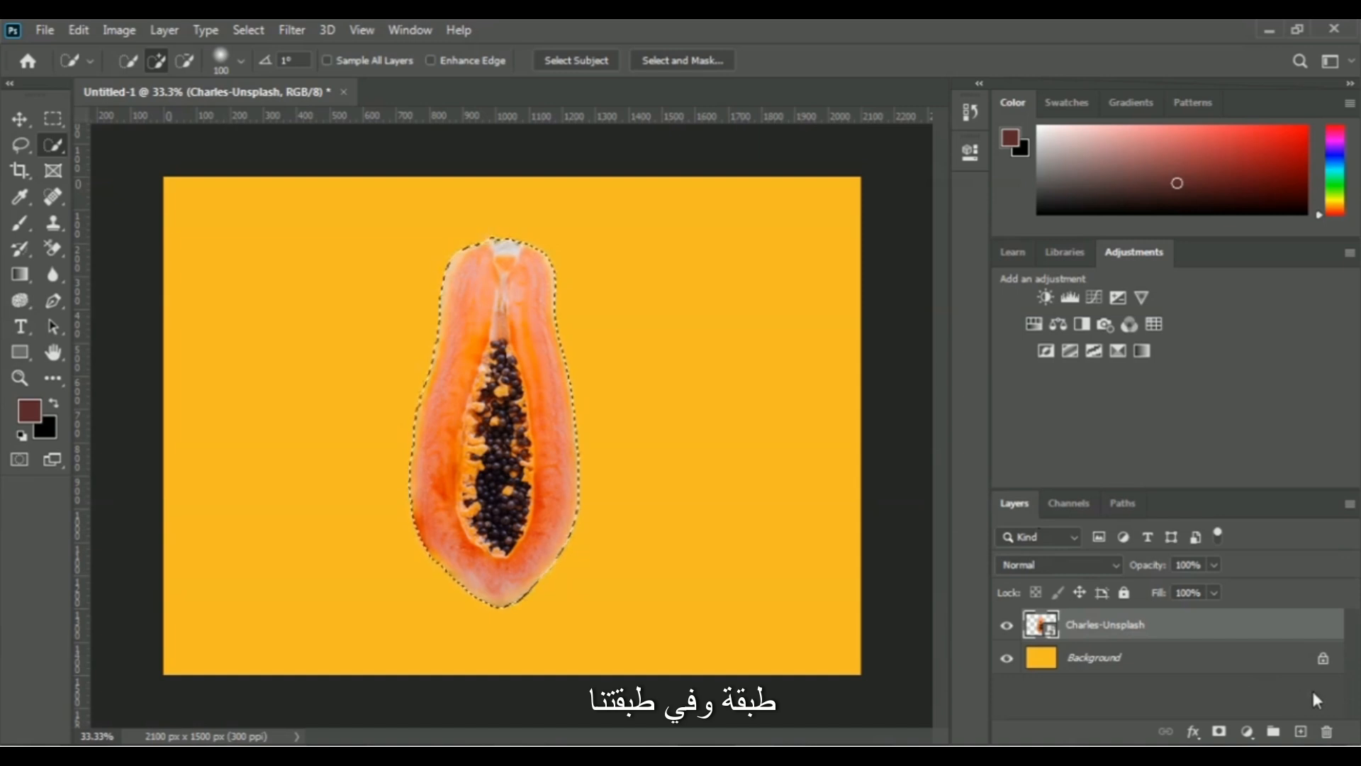
click(1302, 733)
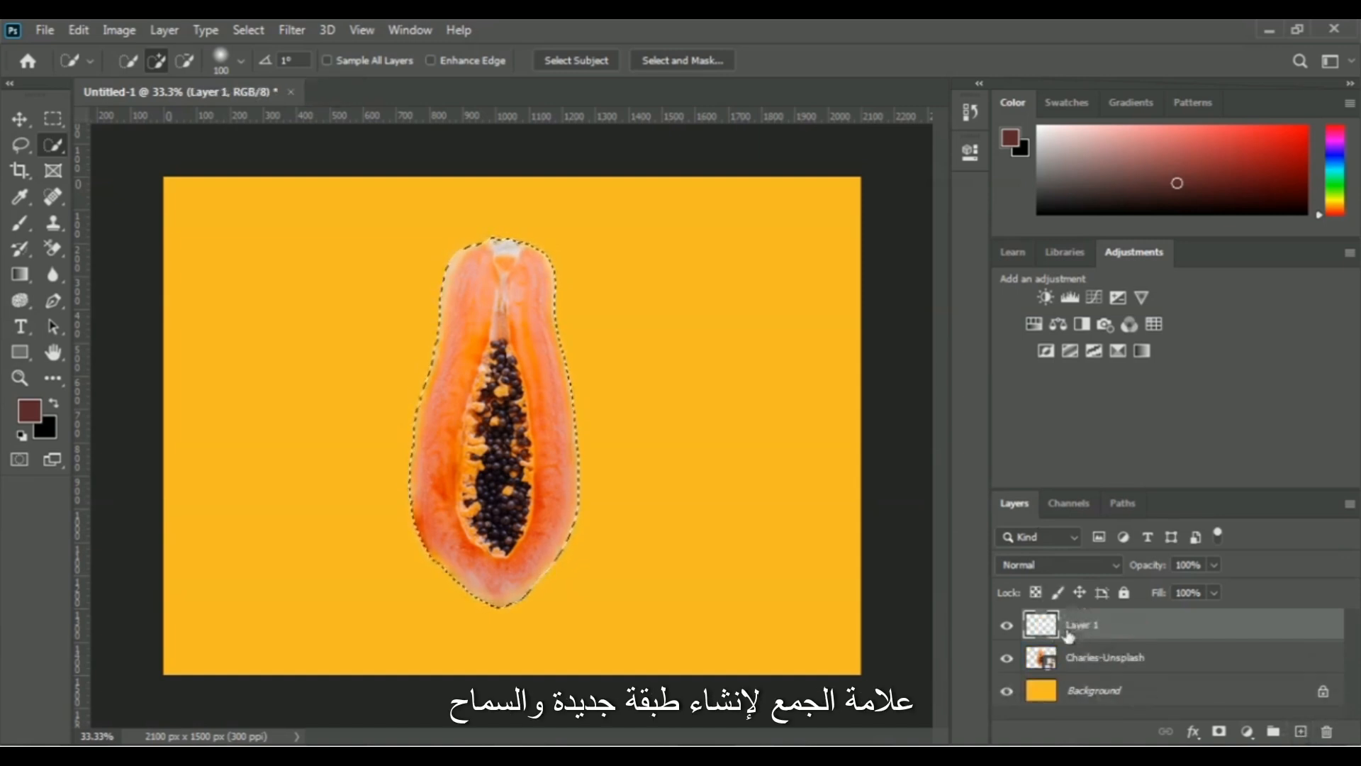
double_click(1082, 625)
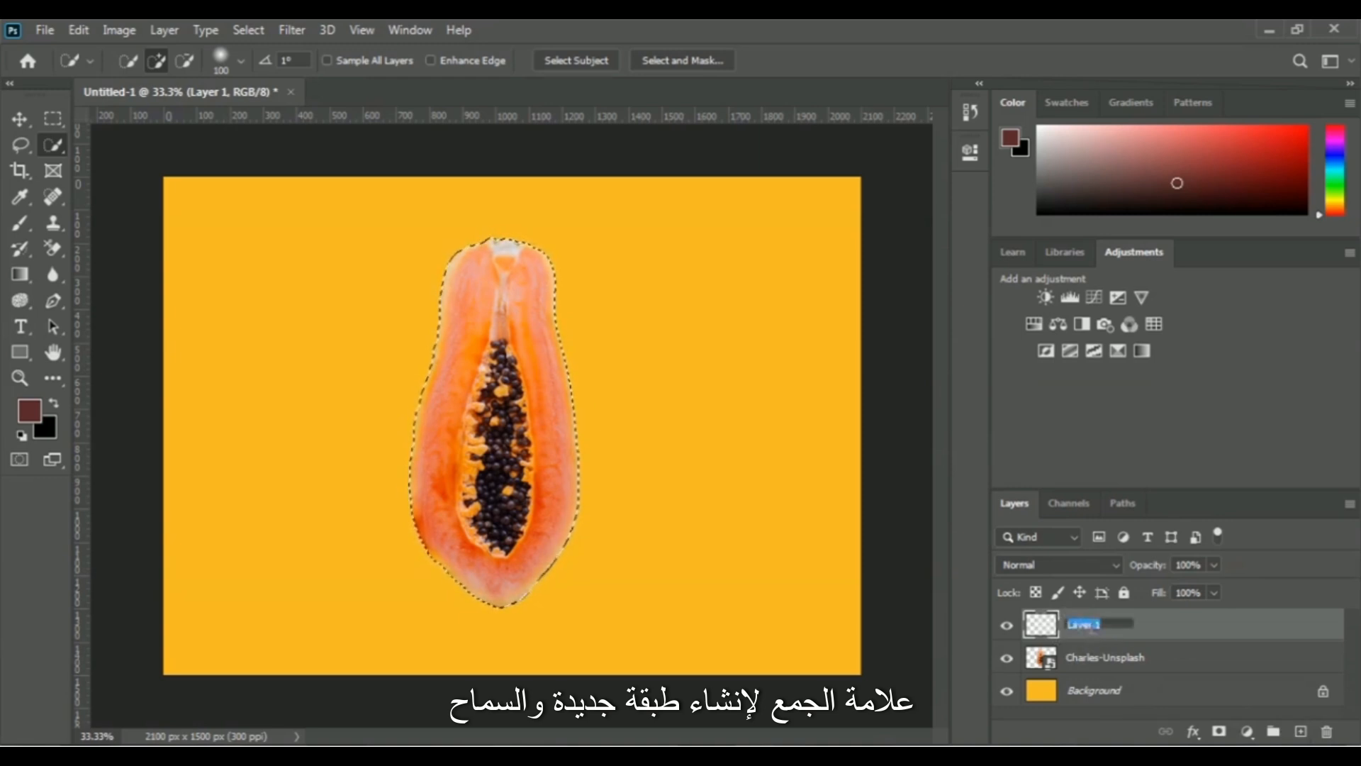
text(Shadow)
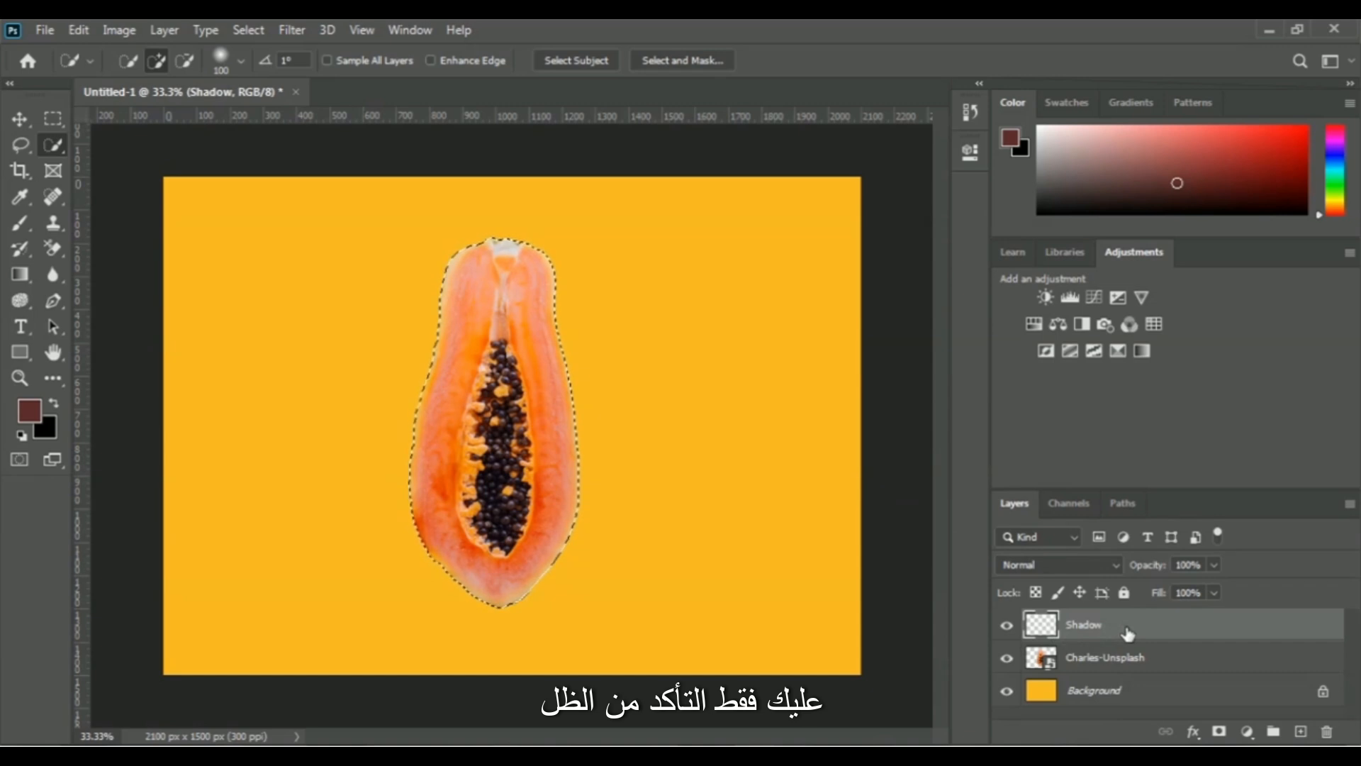
Fill the papaya-shaped selection on the Shadow layer with black and move that layer below the Charles-Unsplash layer.
click(78, 30)
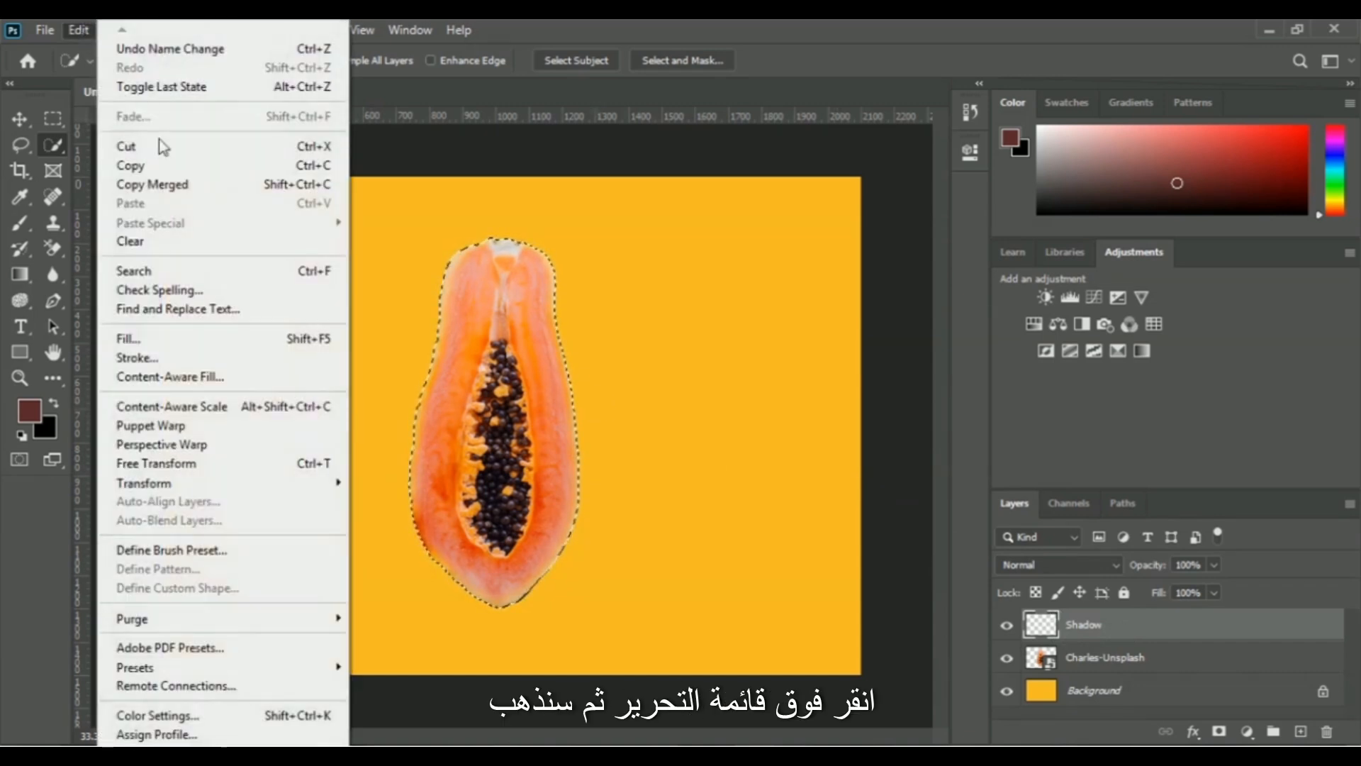
click(199, 339)
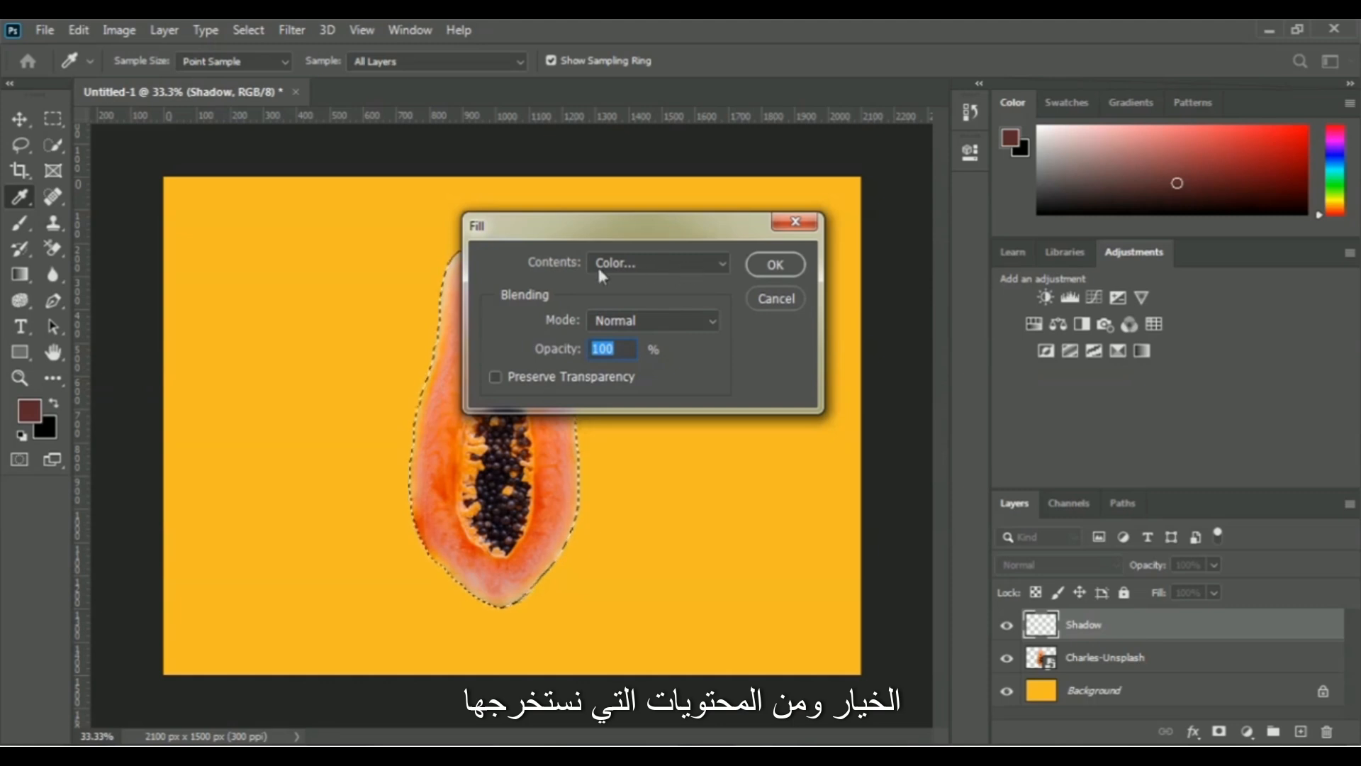
click(676, 262)
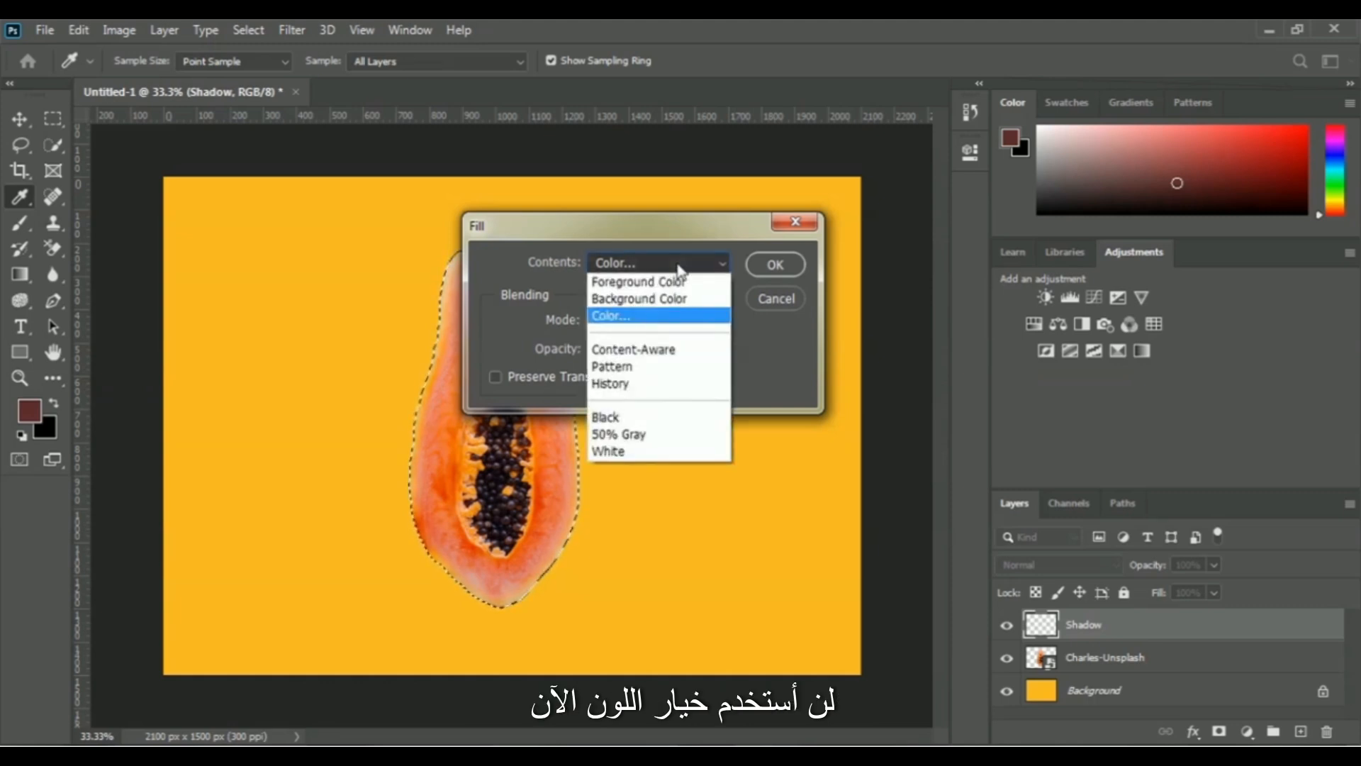
click(647, 419)
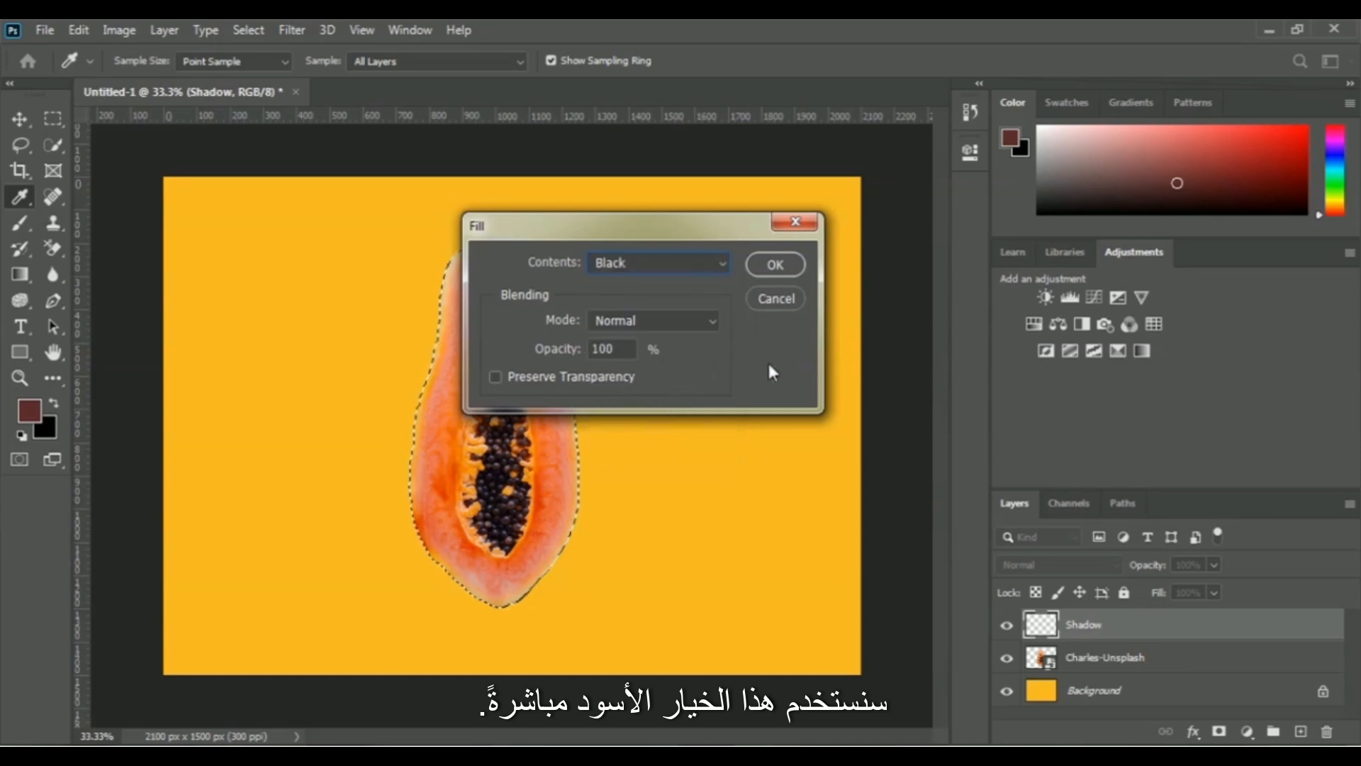
click(775, 265)
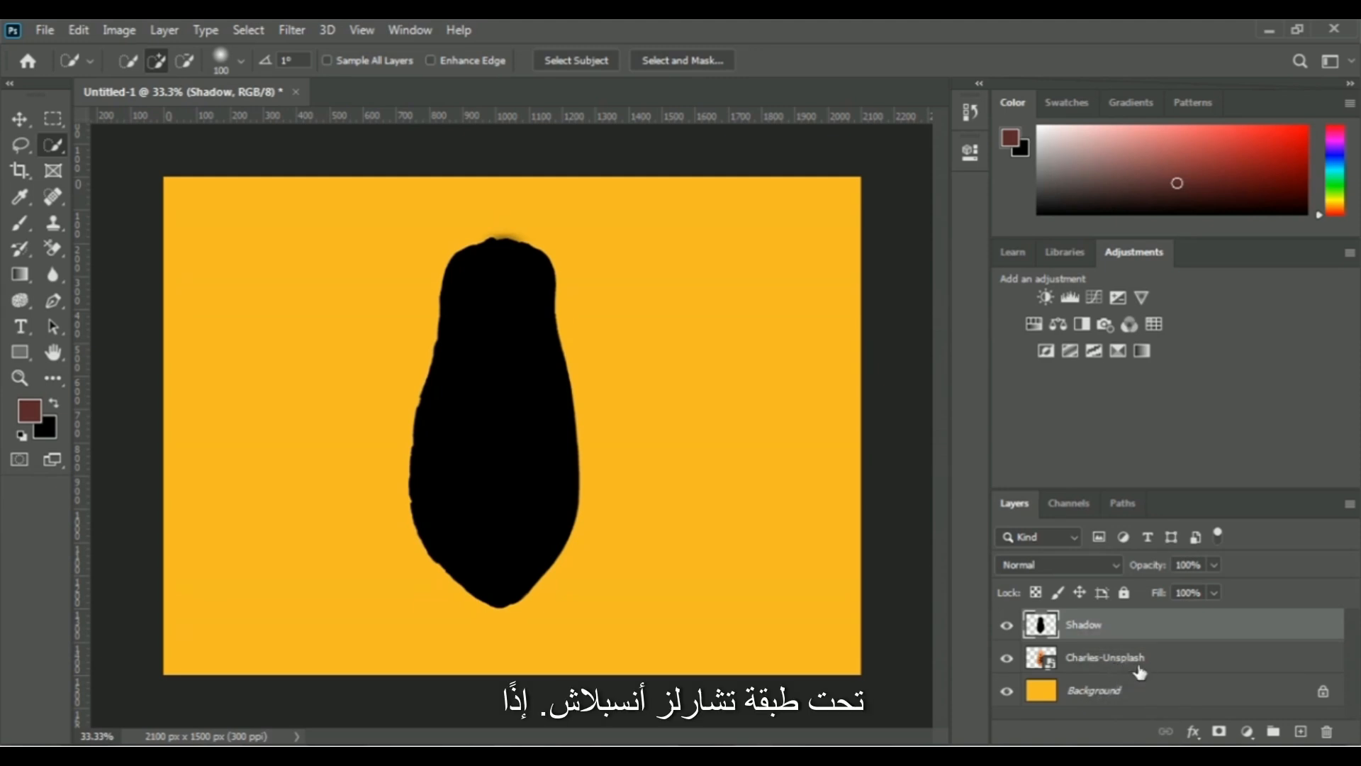
drag(1100, 646, 1103, 673)
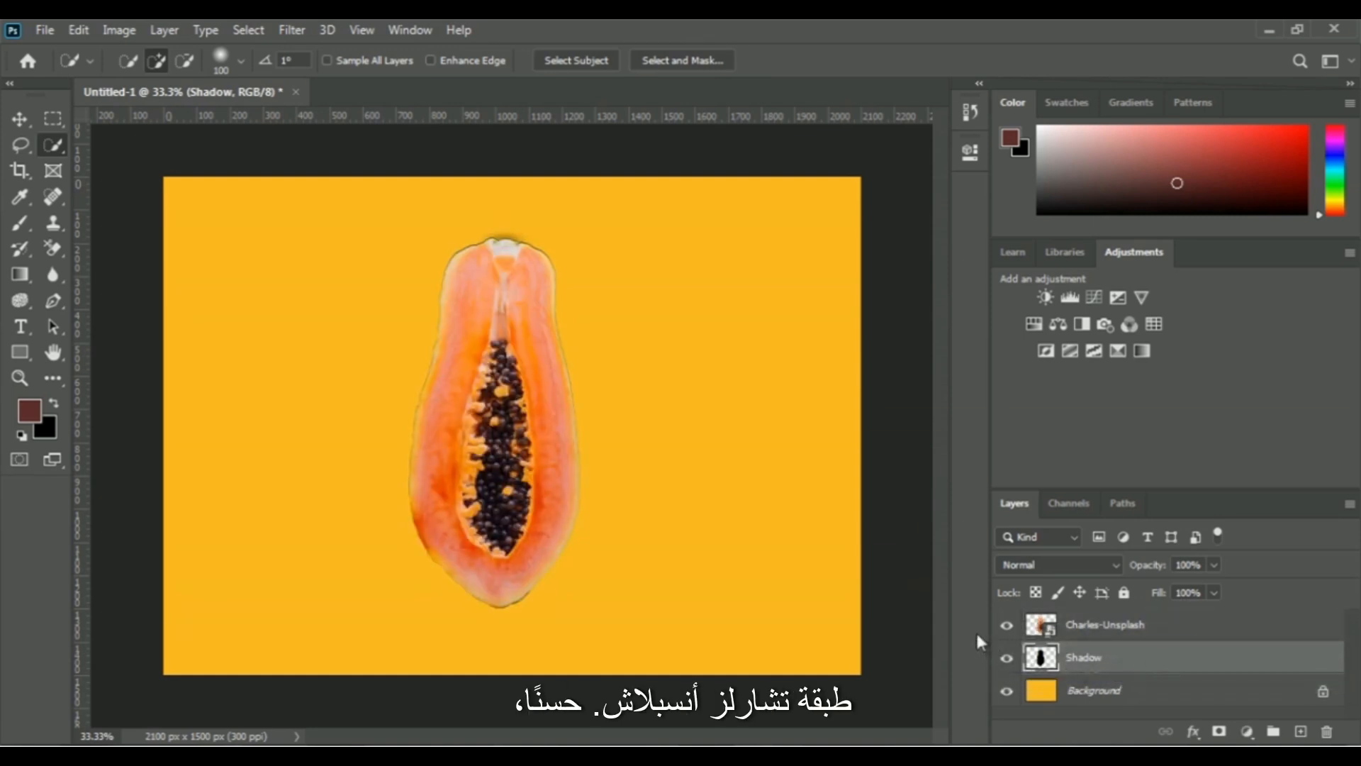
Duplicate the Shadow layer within the same document, keeping the suggested name.
right_click(1095, 663)
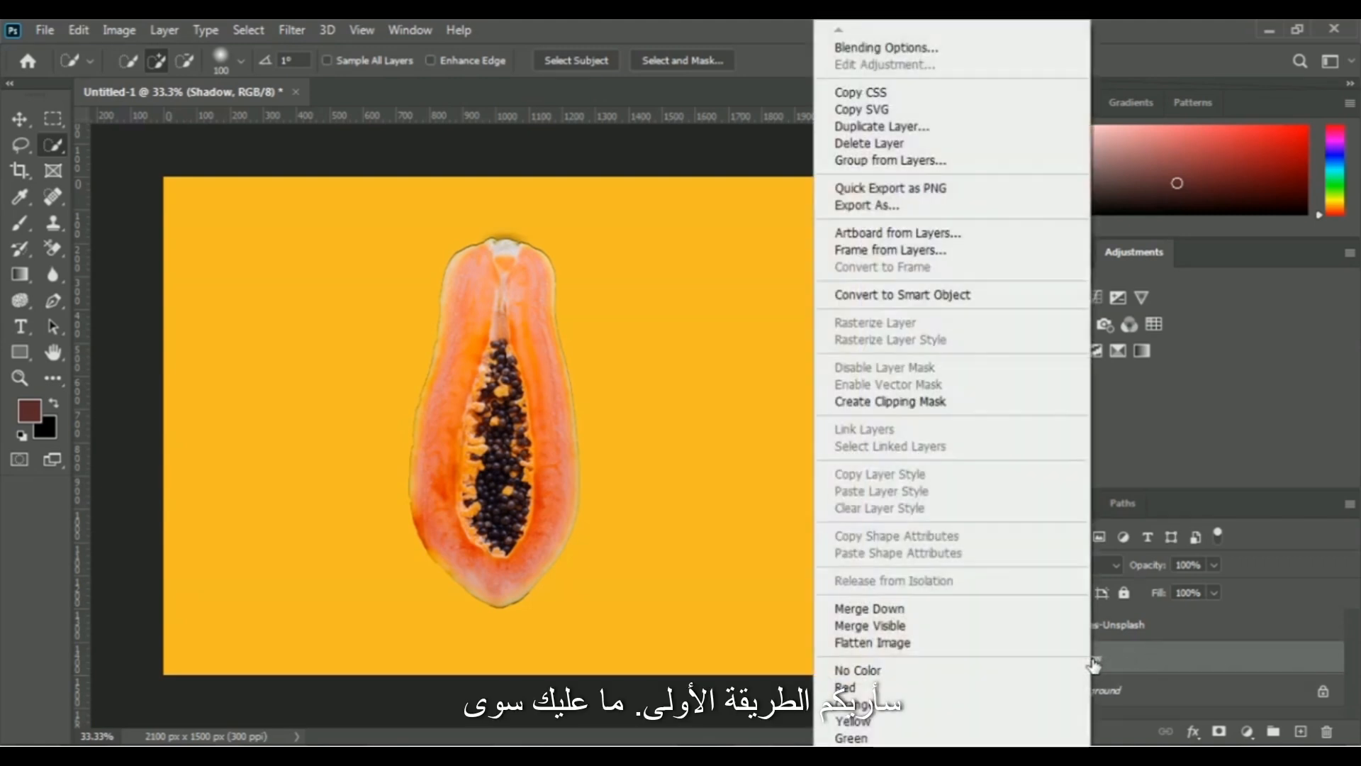
click(922, 129)
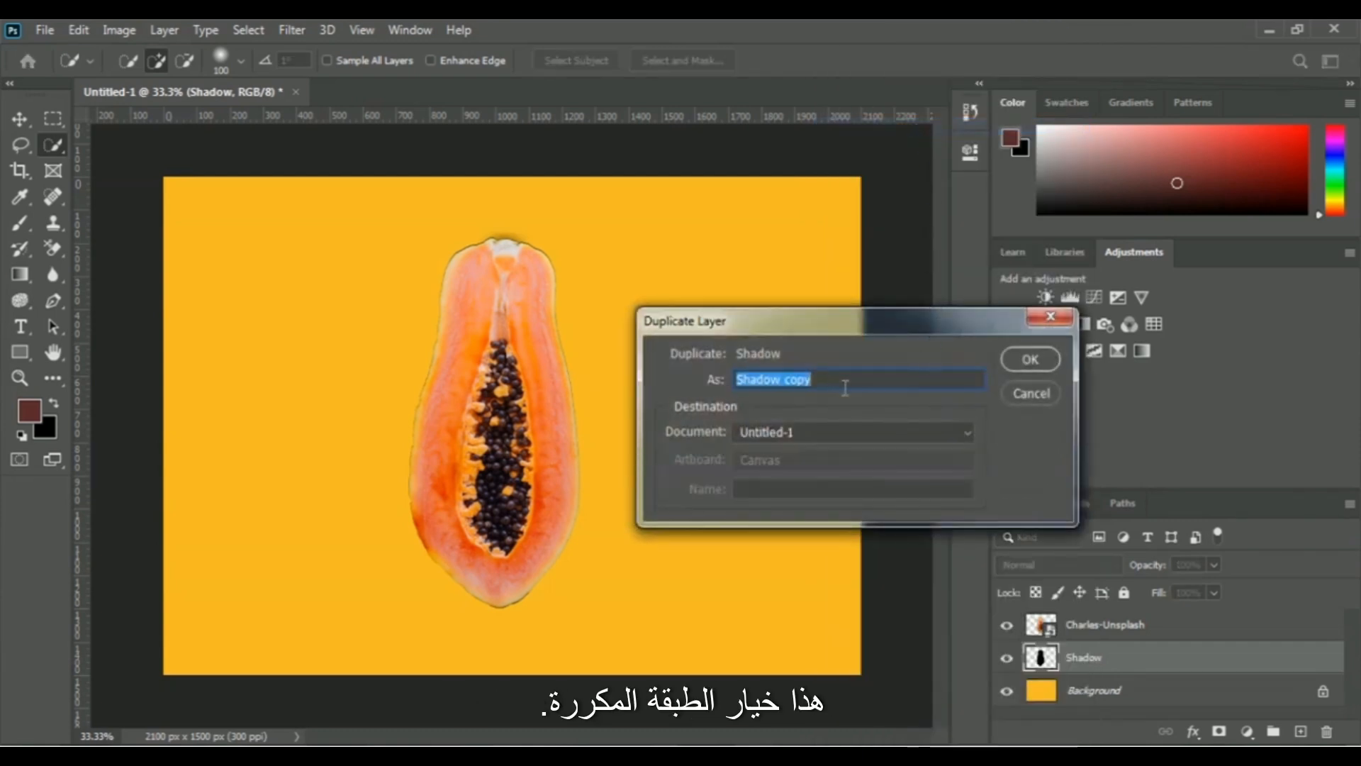
click(1031, 359)
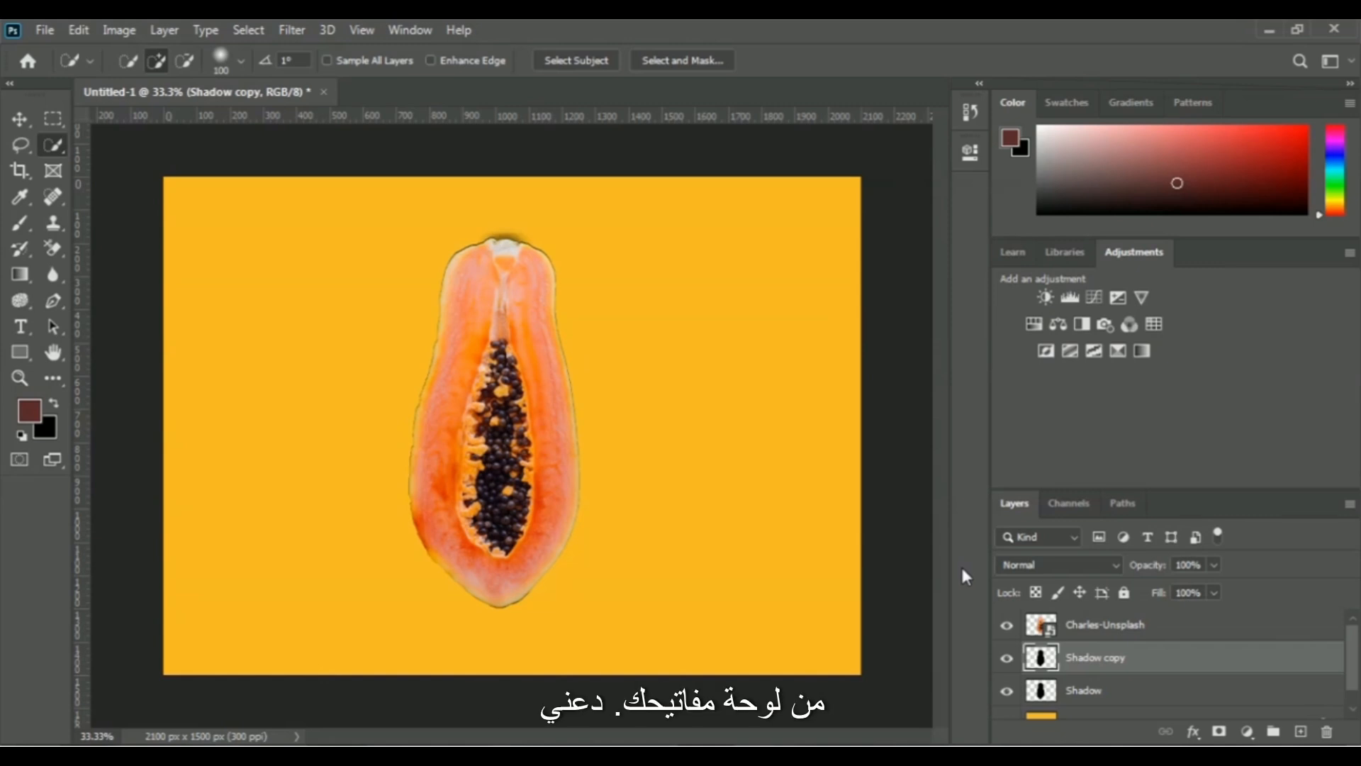
Keep duplicating the shadow copy until 43 copies are stacked beneath the papaya layer.
key(ctrl+j)
key(ctrl+j)
key(ctrl+j)
key(ctrl+j)
key(ctrl+j)
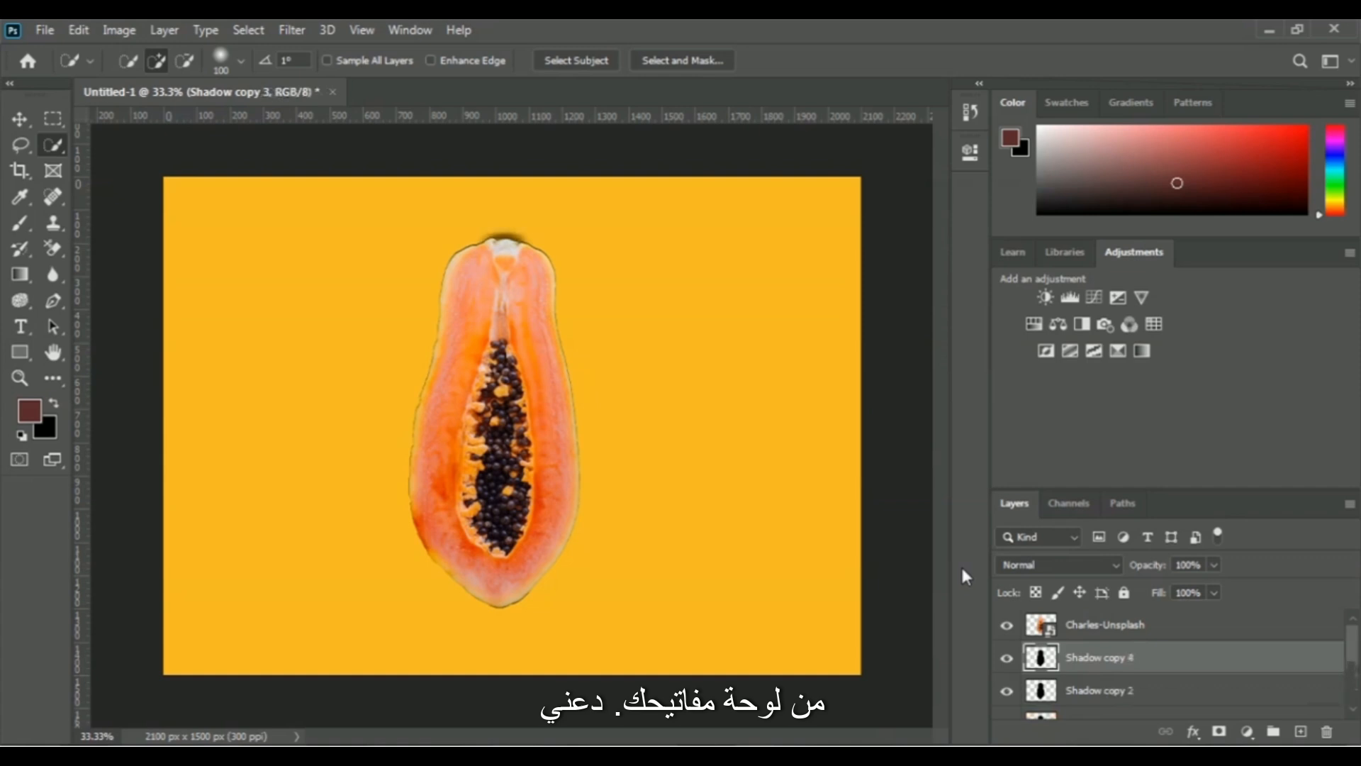
key(ctrl+j)
key(ctrl+j)
key(ctrl+j)
key(ctrl+j)
key(ctrl+j)
key(ctrl+j)
key(ctrl+j)
key(ctrl+j)
key(ctrl+j)
key(ctrl+j)
key(ctrl+j)
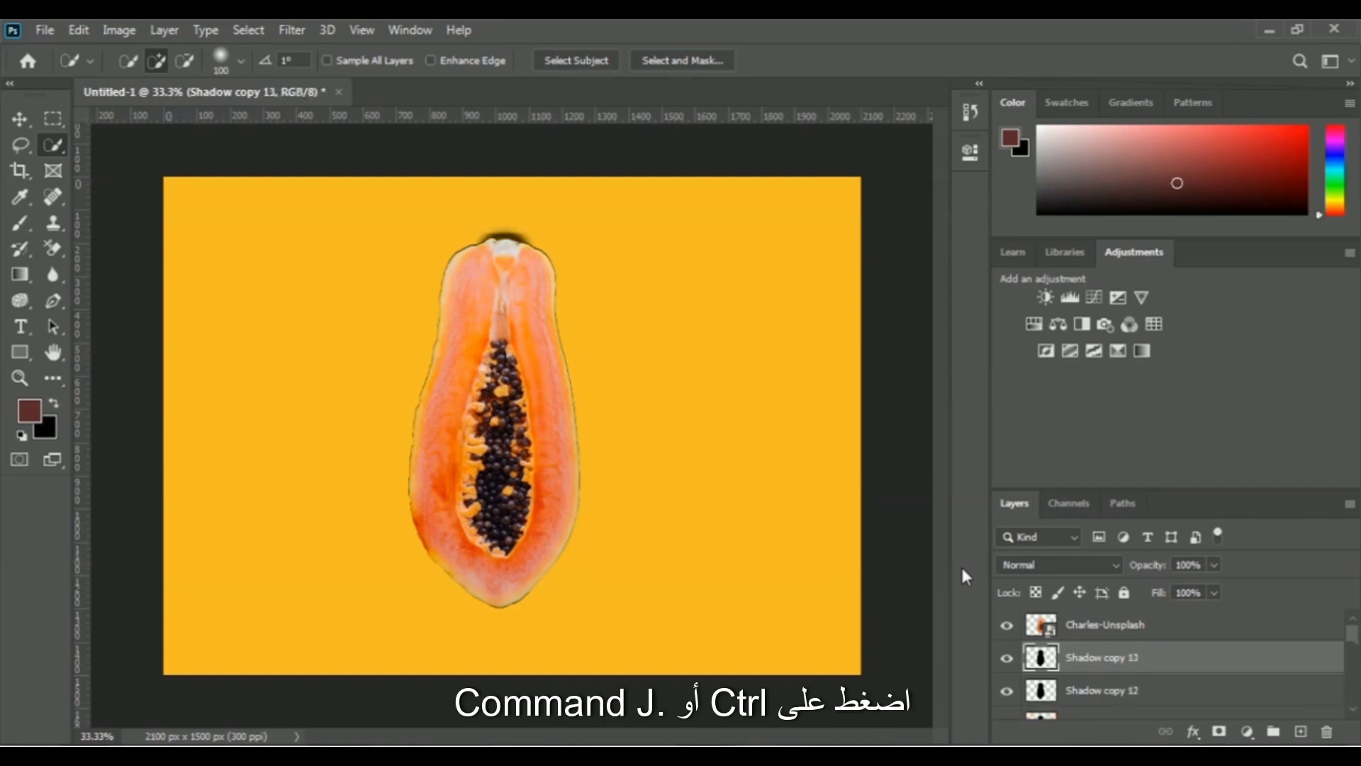
key(ctrl+j)
key(ctrl+j)
key(ctrl+j)
key(ctrl+j)
key(ctrl+j)
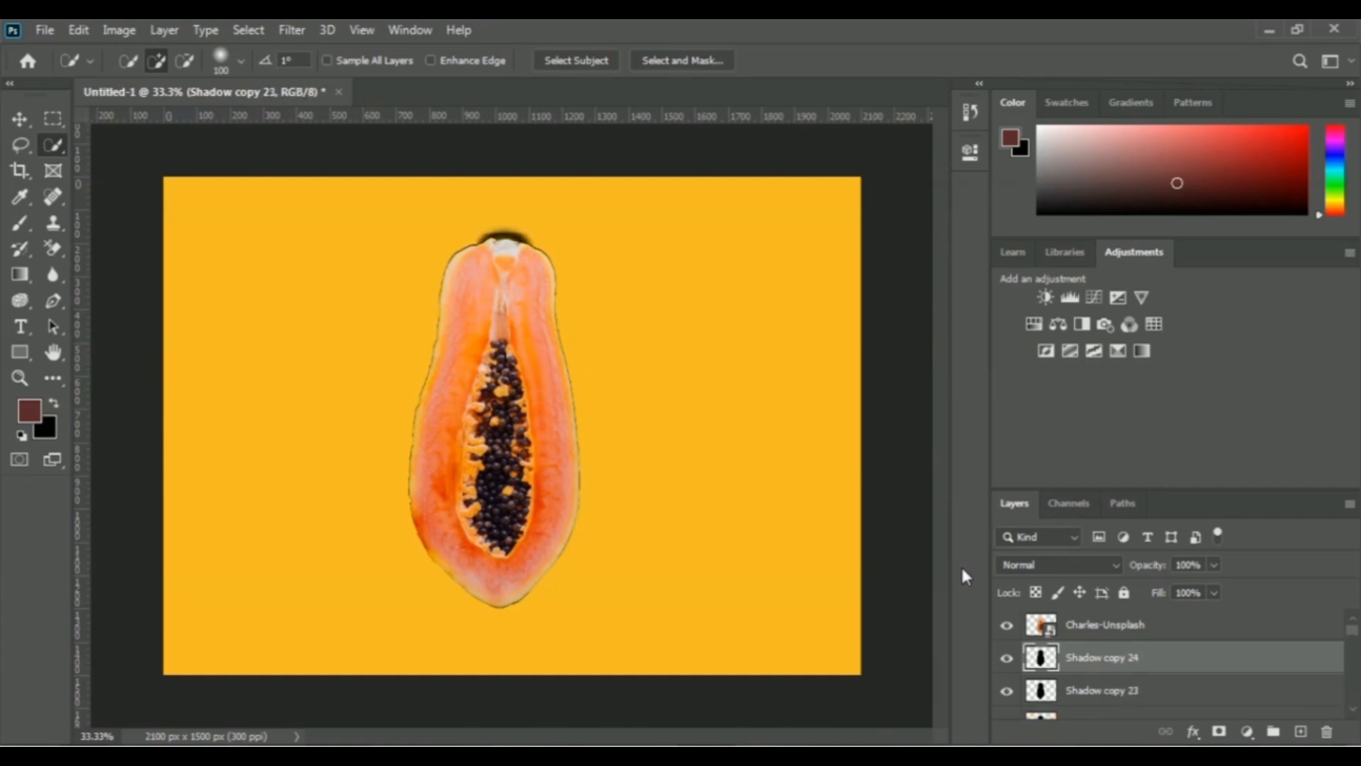
key(ctrl+j)
key(ctrl+j)
key(ctrl+j)
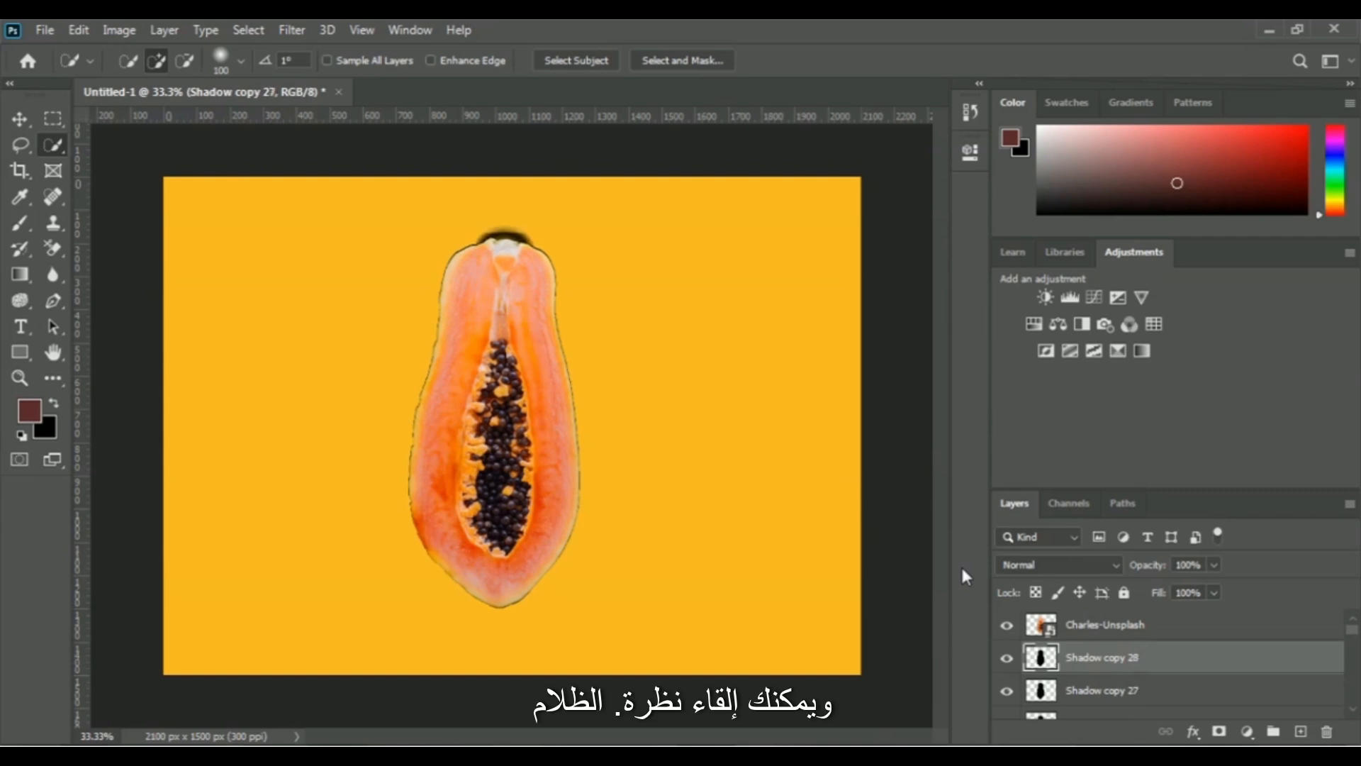
key(ctrl+j)
key(ctrl+j)
key(ctrl+j)
key(ctrl+j)
key(ctrl+j)
key(ctrl+j)
key(ctrl+j)
Keep duplicating the topmost shadow layer until 100 shadow copies are stacked beneath the papaya layer.
key(ctrl+j)
key(ctrl+j)
key(ctrl+j)
key(ctrl+j)
key(ctrl+j)
key(ctrl+j)
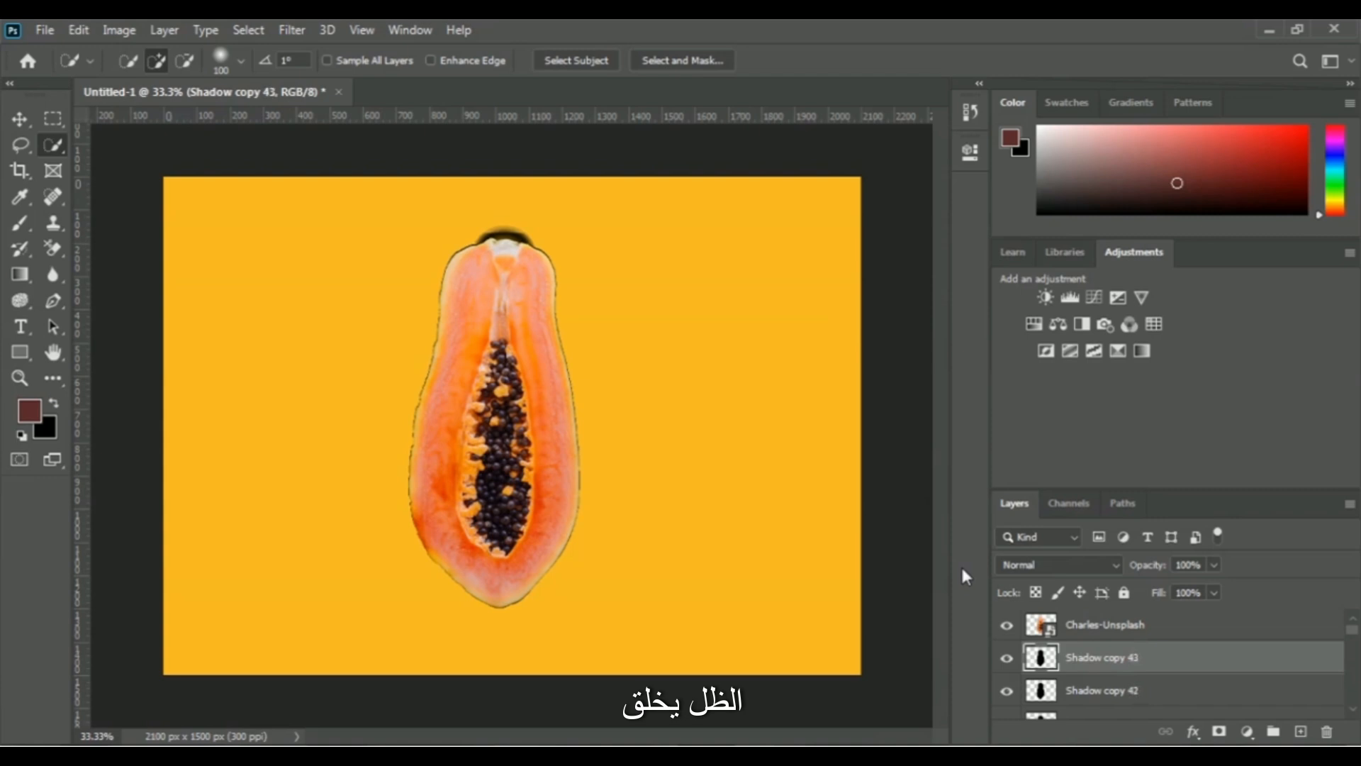
key(ctrl+j)
key(ctrl+j)
key(ctrl+j)
key(ctrl+j)
key(ctrl+j)
key(ctrl+j)
key(ctrl+j)
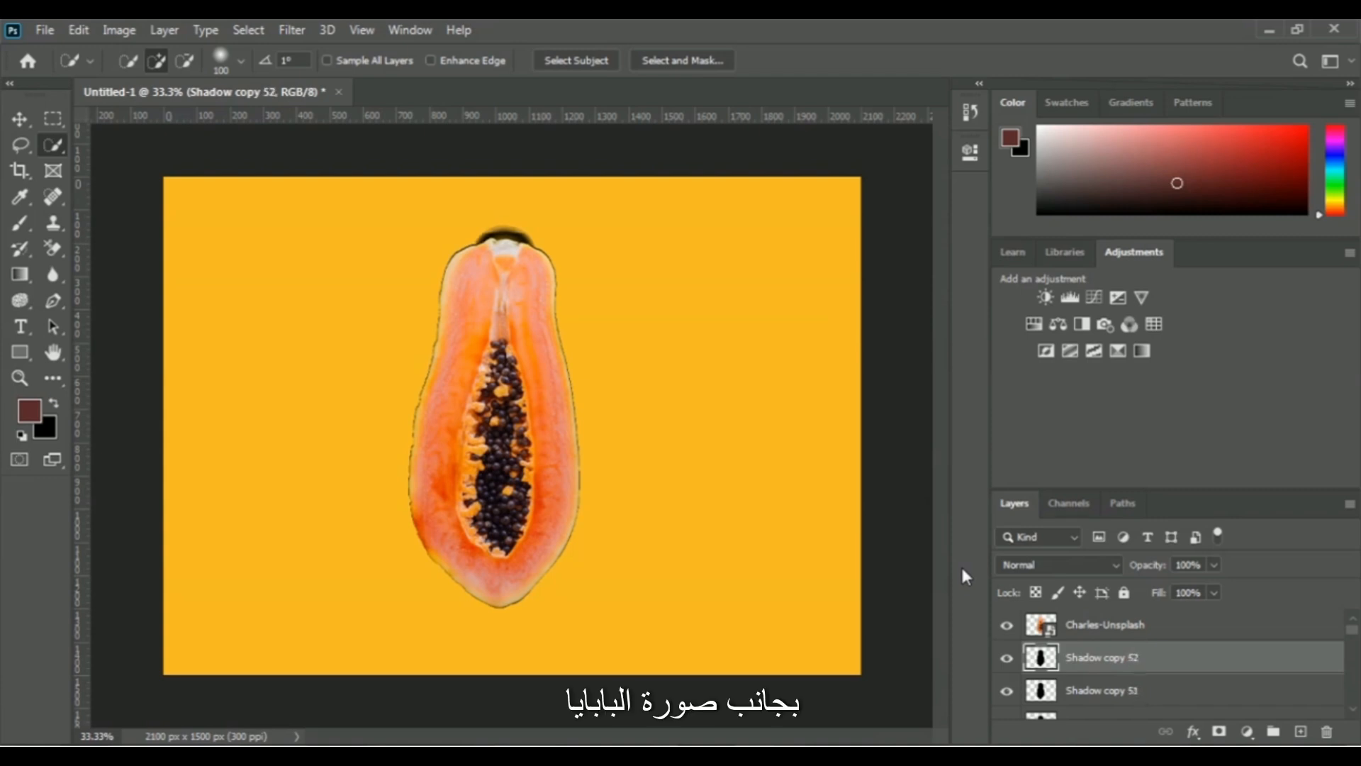
key(ctrl+j)
key(ctrl+j)
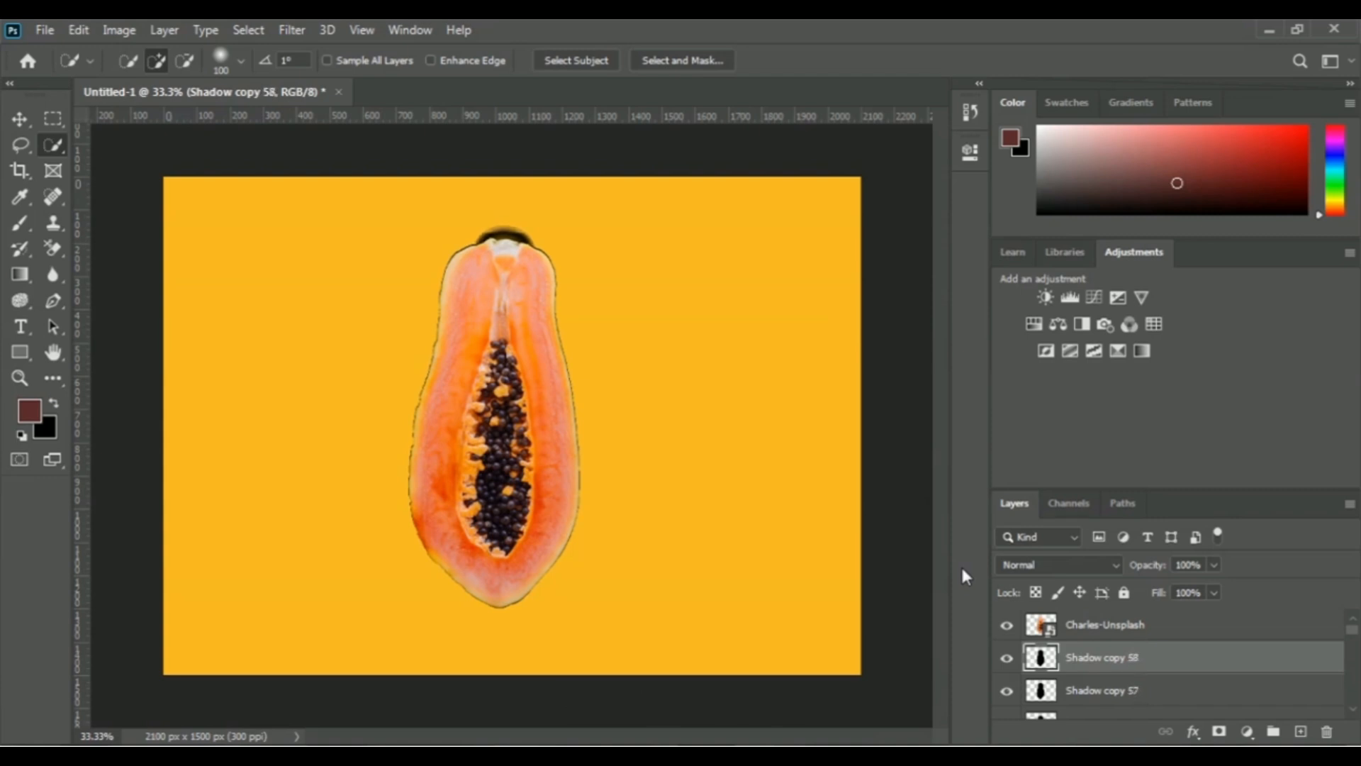
key(ctrl+j)
key(ctrl+j)
key(ctrl+j)
key(ctrl+j)
key(ctrl+j)
key(ctrl+j)
key(ctrl+j)
key(ctrl+j)
key(ctrl+j)
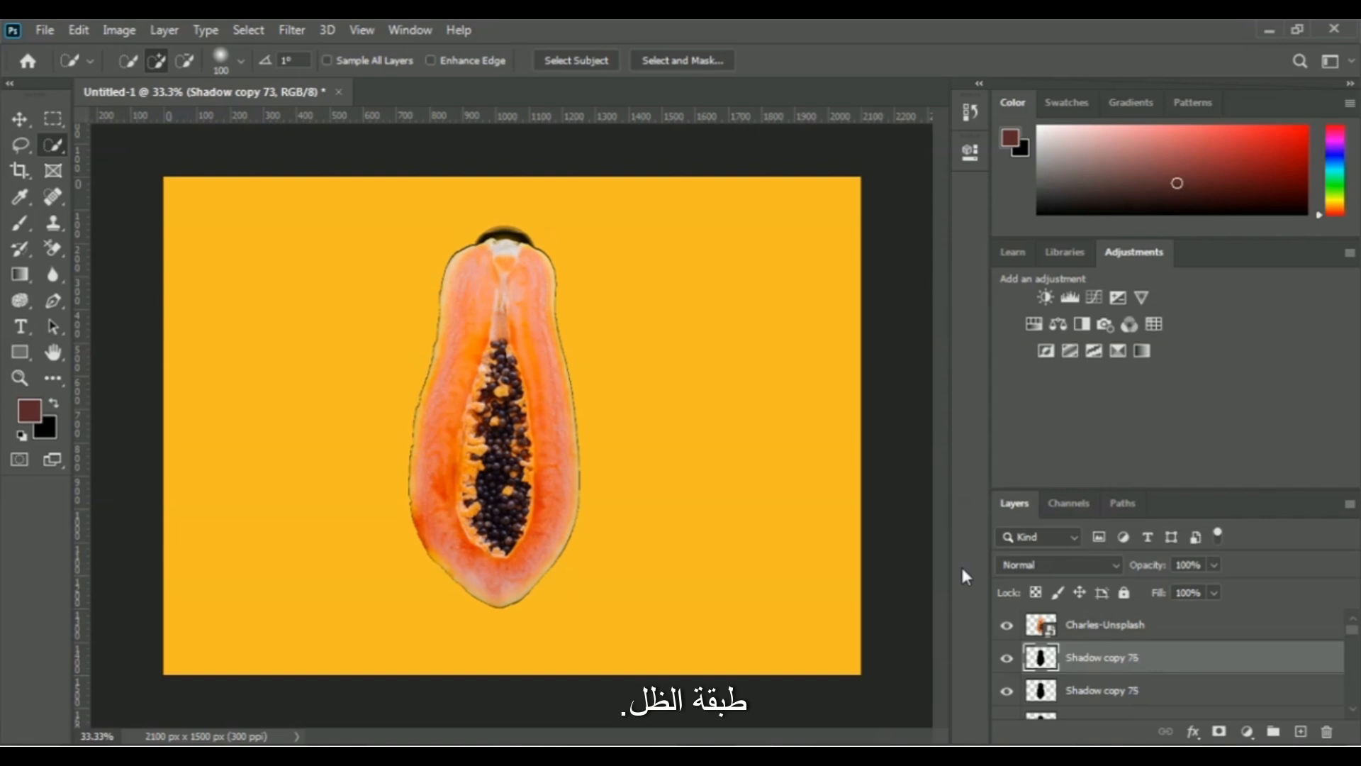
key(ctrl+j)
key(ctrl+j)
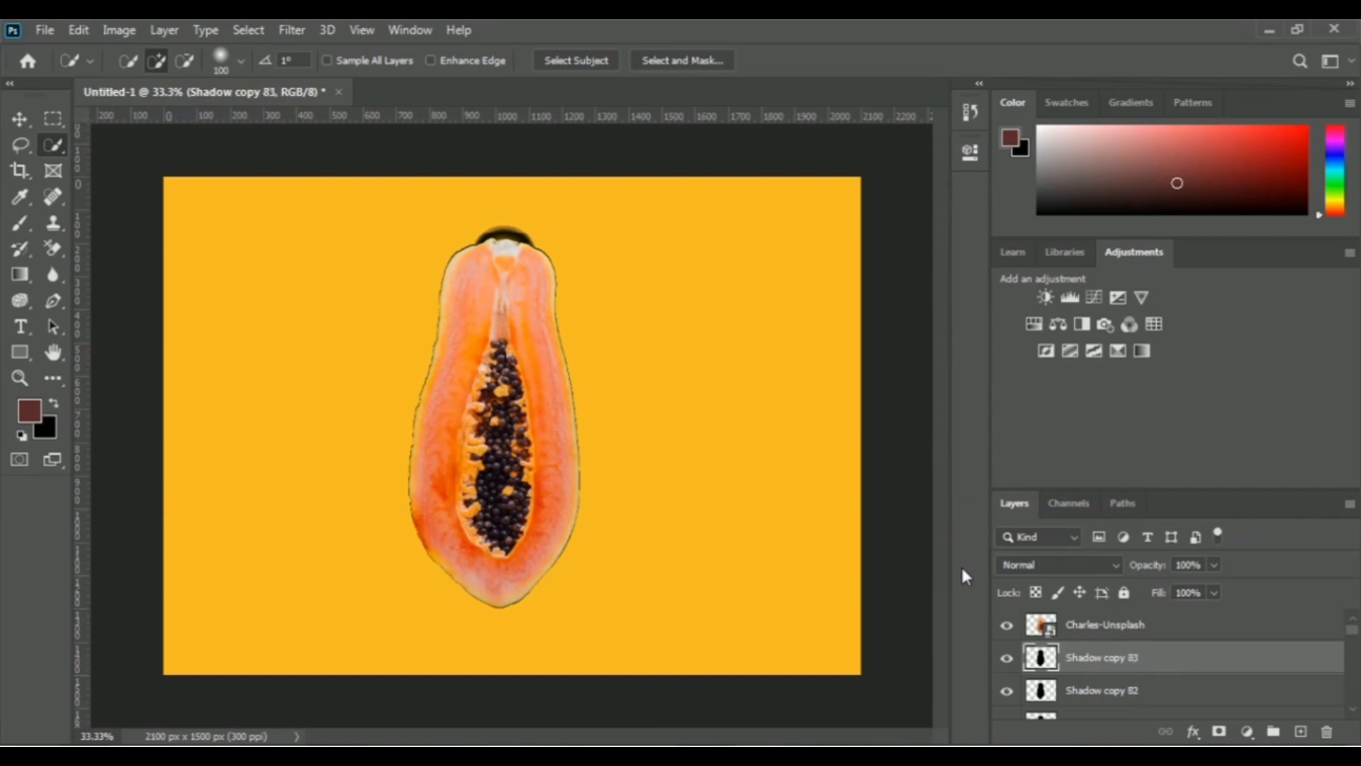
key(ctrl+j)
key(ctrl+j)
key(ctrl+j)
key(ctrl+j)
key(ctrl+j)
key(ctrl+j)
key(ctrl+j)
key(ctrl+j)
key(ctrl+j)
key(ctrl+j)
key(ctrl+j)
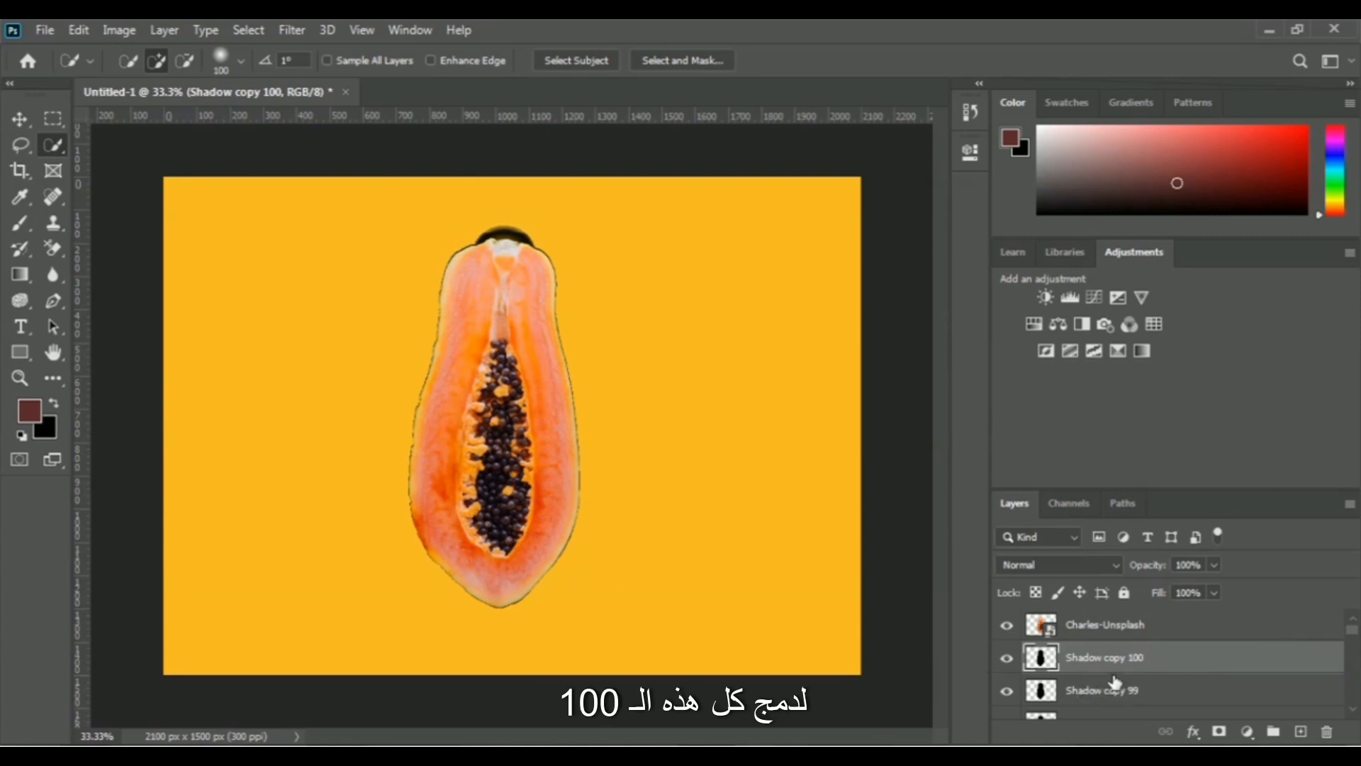
Select all shadow layers from Shadow copy 100 down to the original Shadow layer and merge them into one layer.
scroll(1181, 678, down, 2)
scroll(1181, 679, down, 15)
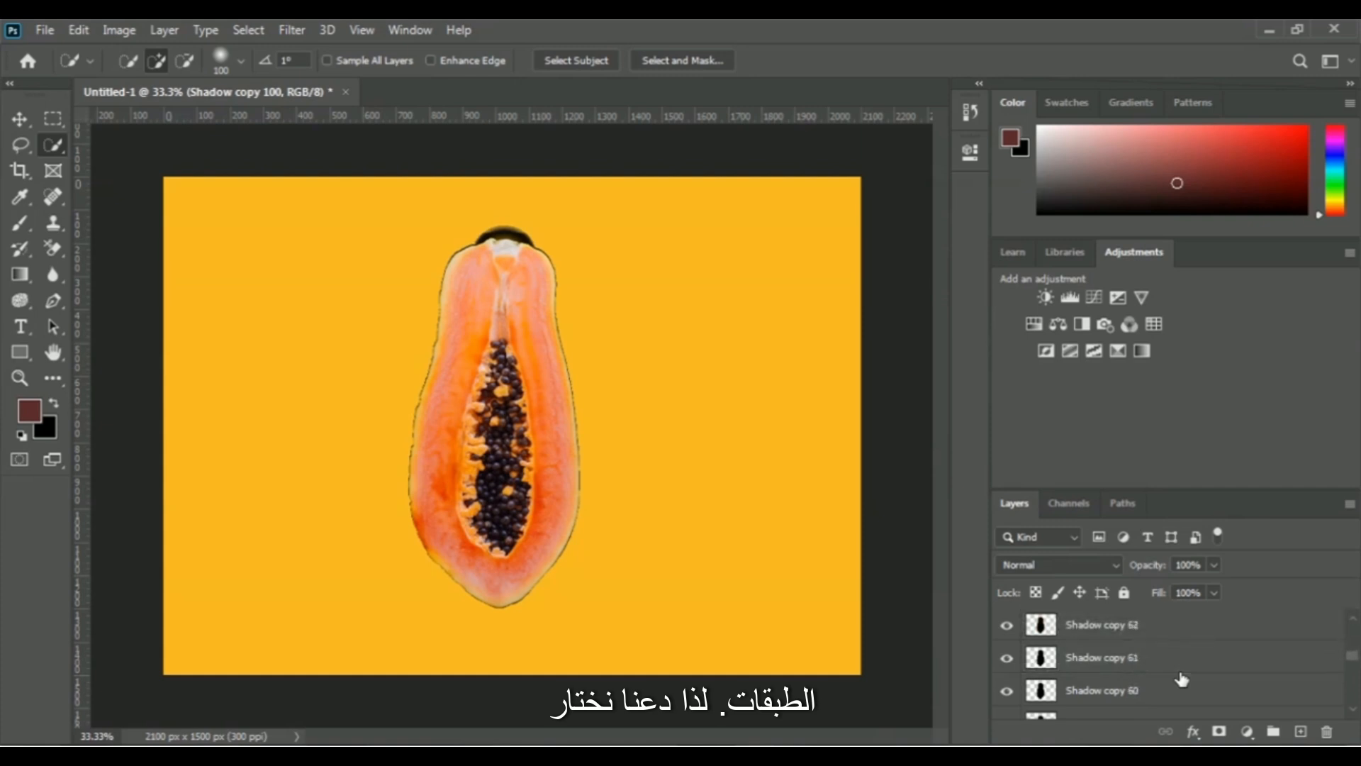
scroll(1181, 679, down, 3)
scroll(1182, 679, down, 8)
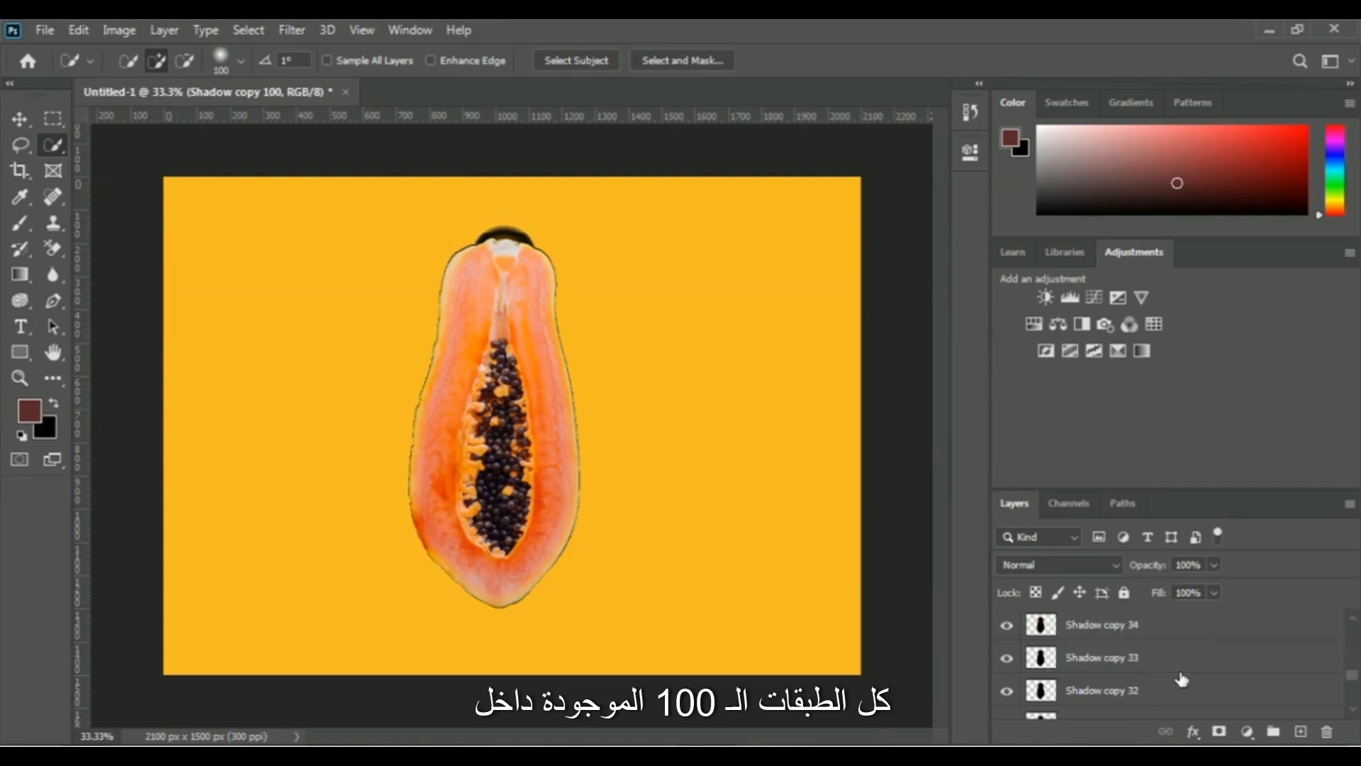
scroll(1182, 679, down, 10)
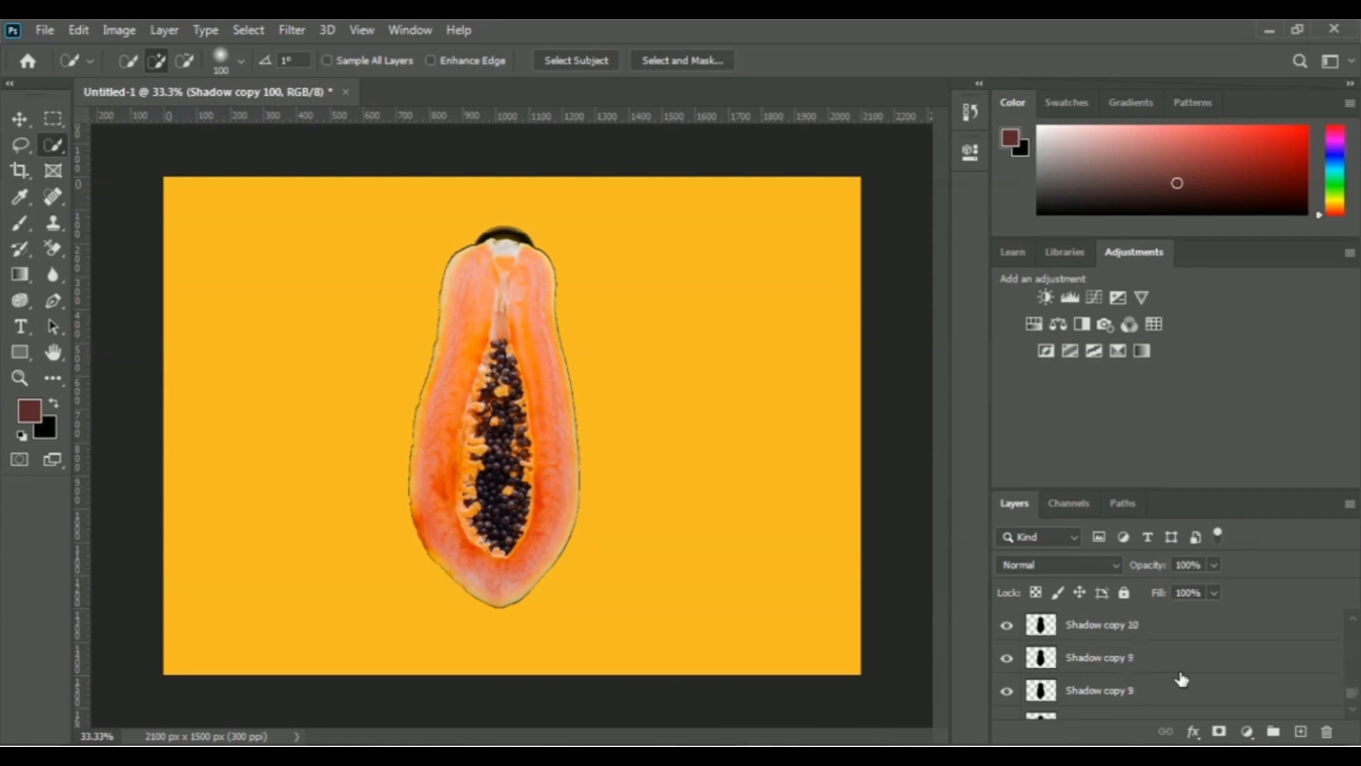
scroll(1182, 679, down, 2)
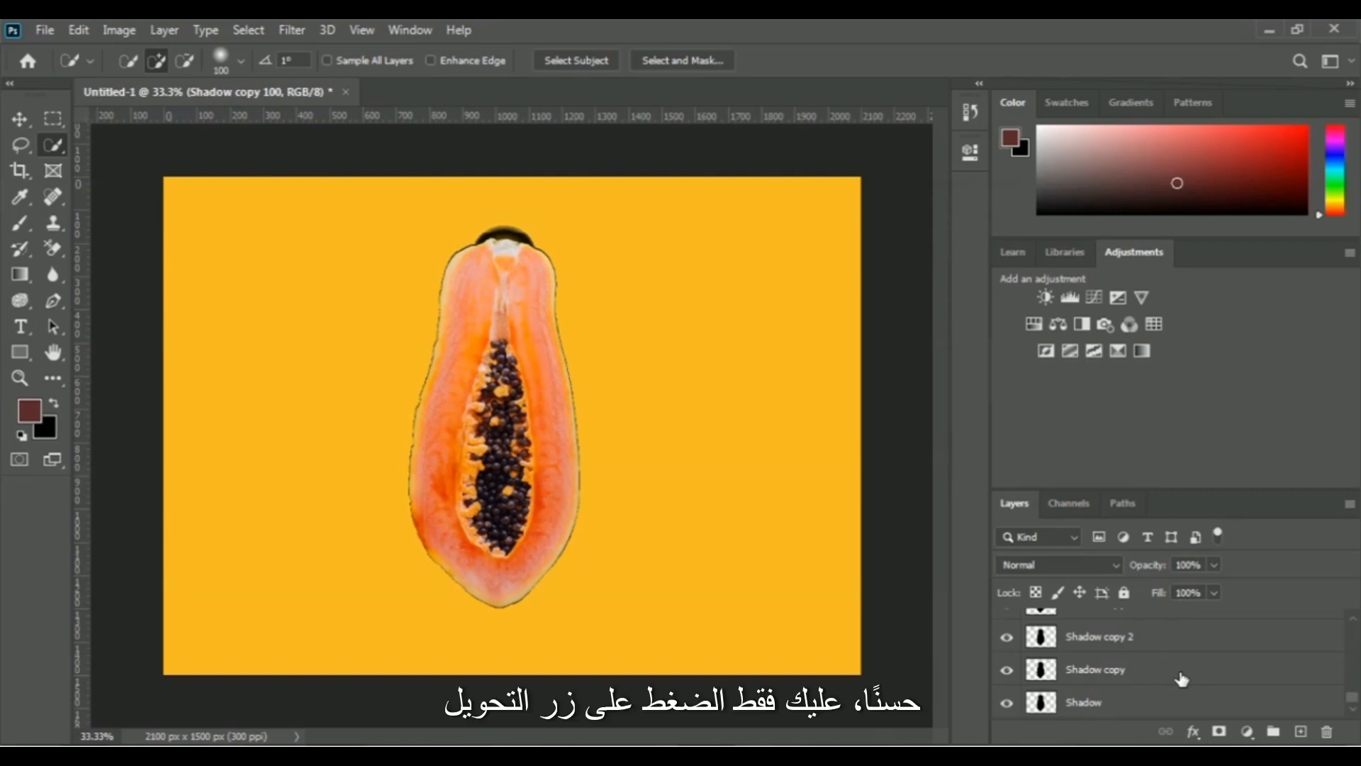
shift+click(1090, 708)
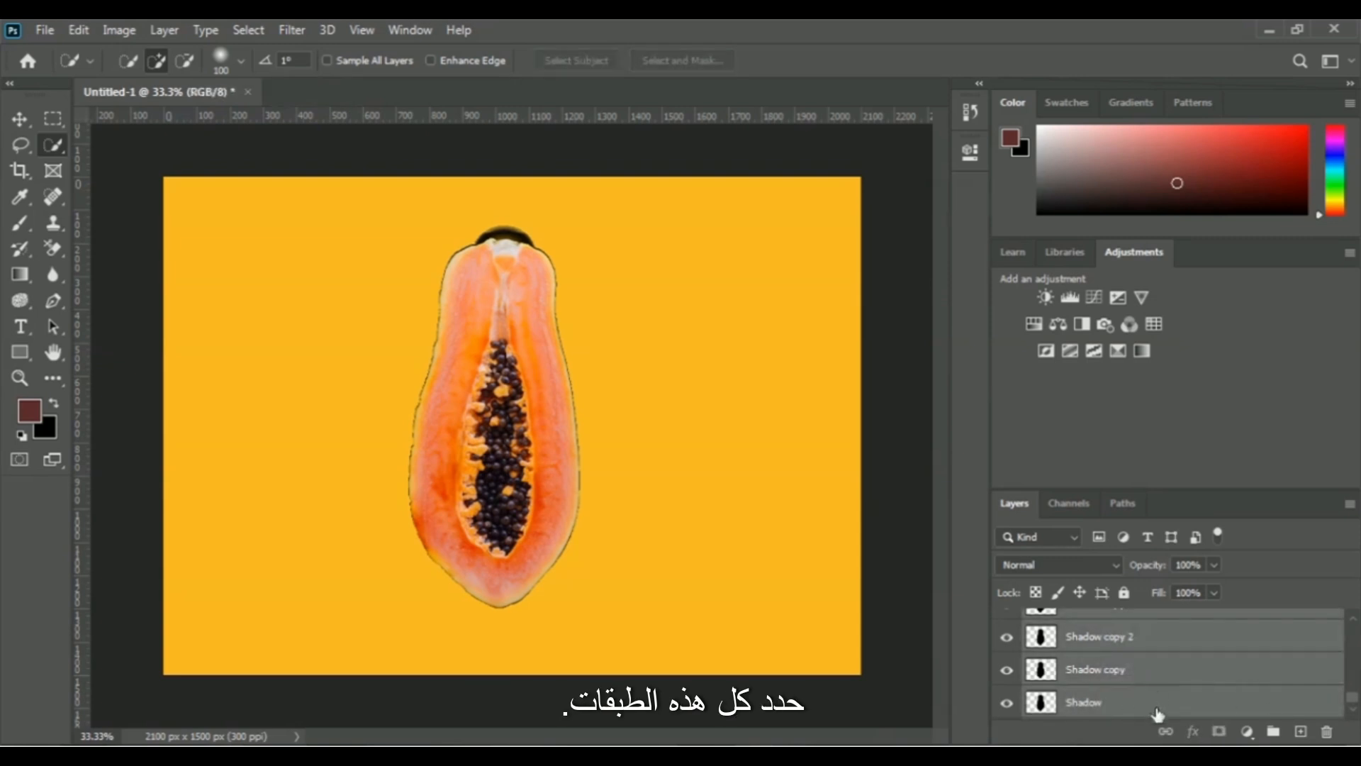
right_click(1091, 707)
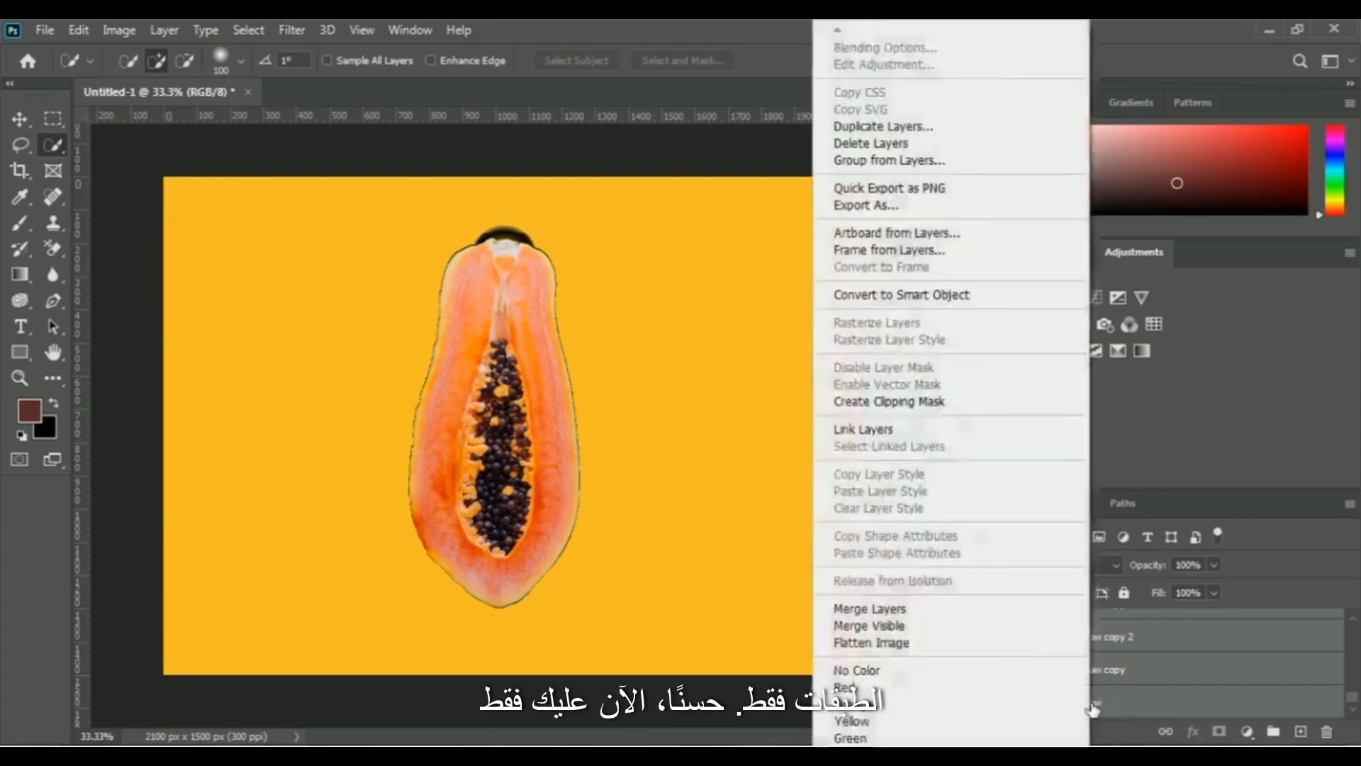
click(964, 617)
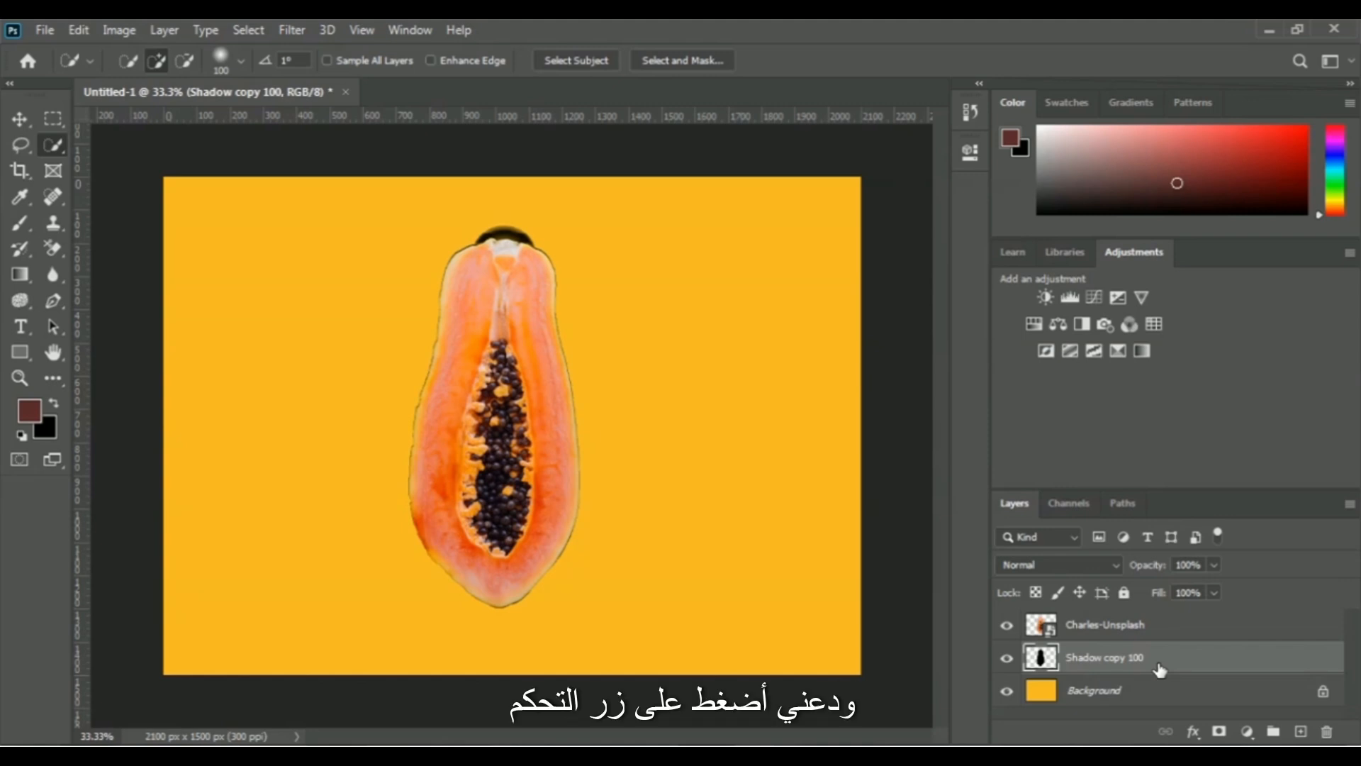
Free-transform the merged shadow to about 131% width and 109% height, extending it beyond the papaya's right side and lower end.
key(ctrl+t)
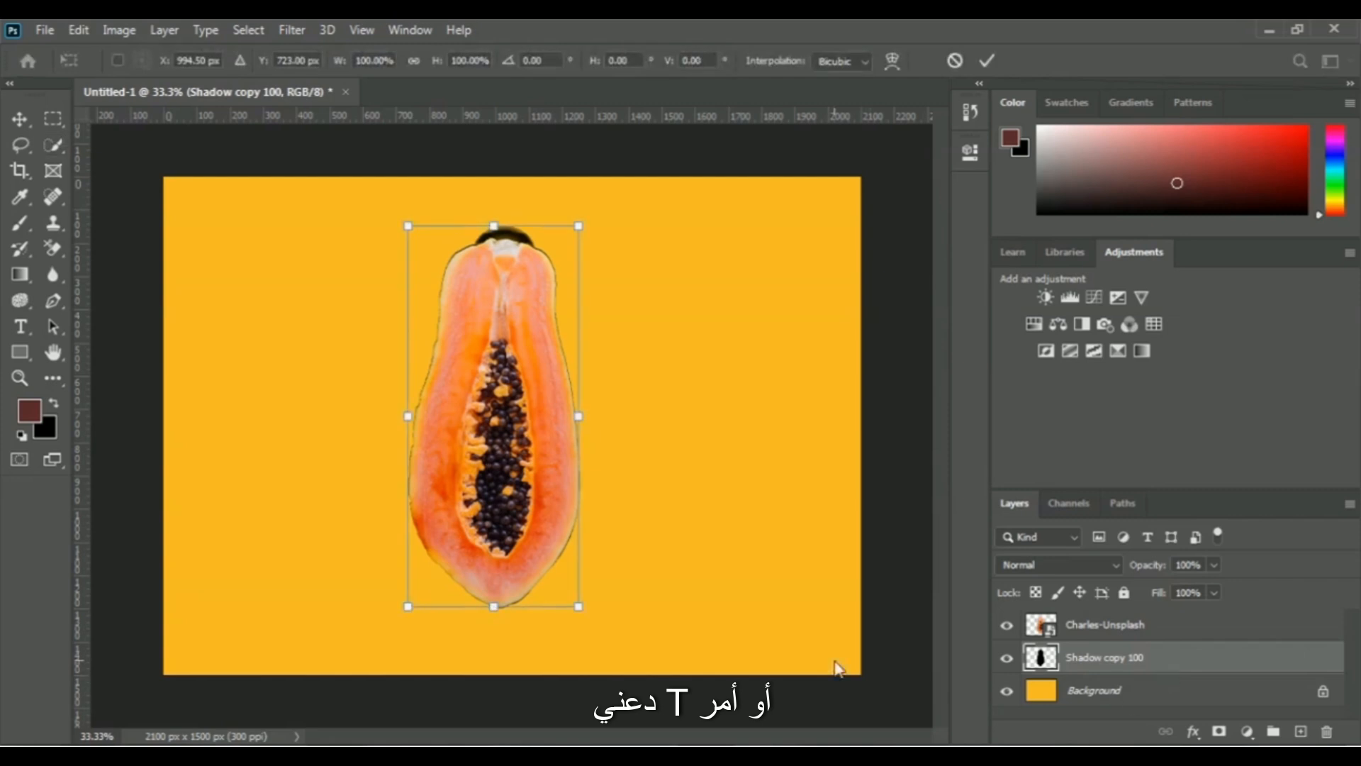
drag(577, 607, 607, 630)
drag(597, 475, 596, 490)
drag(605, 449, 622, 441)
drag(514, 645, 516, 653)
drag(621, 449, 631, 447)
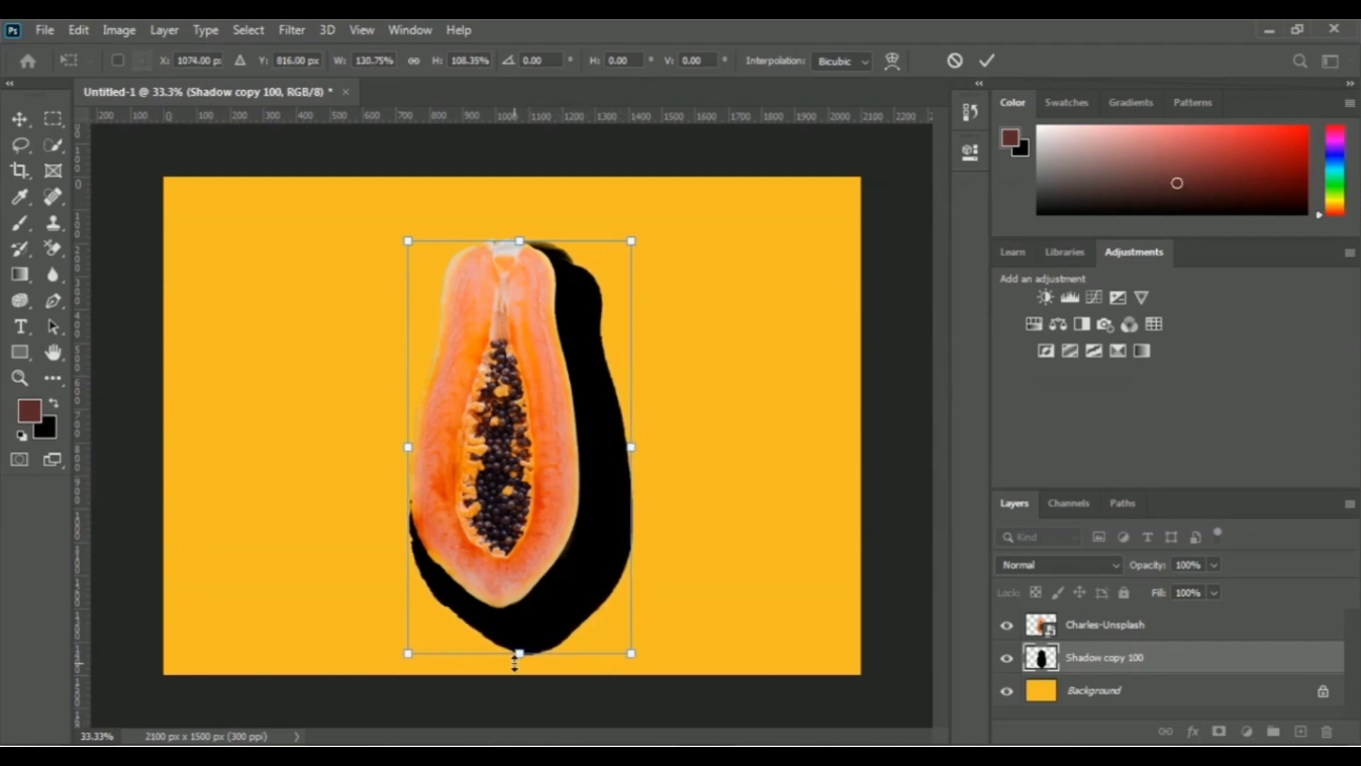
drag(520, 653, 523, 658)
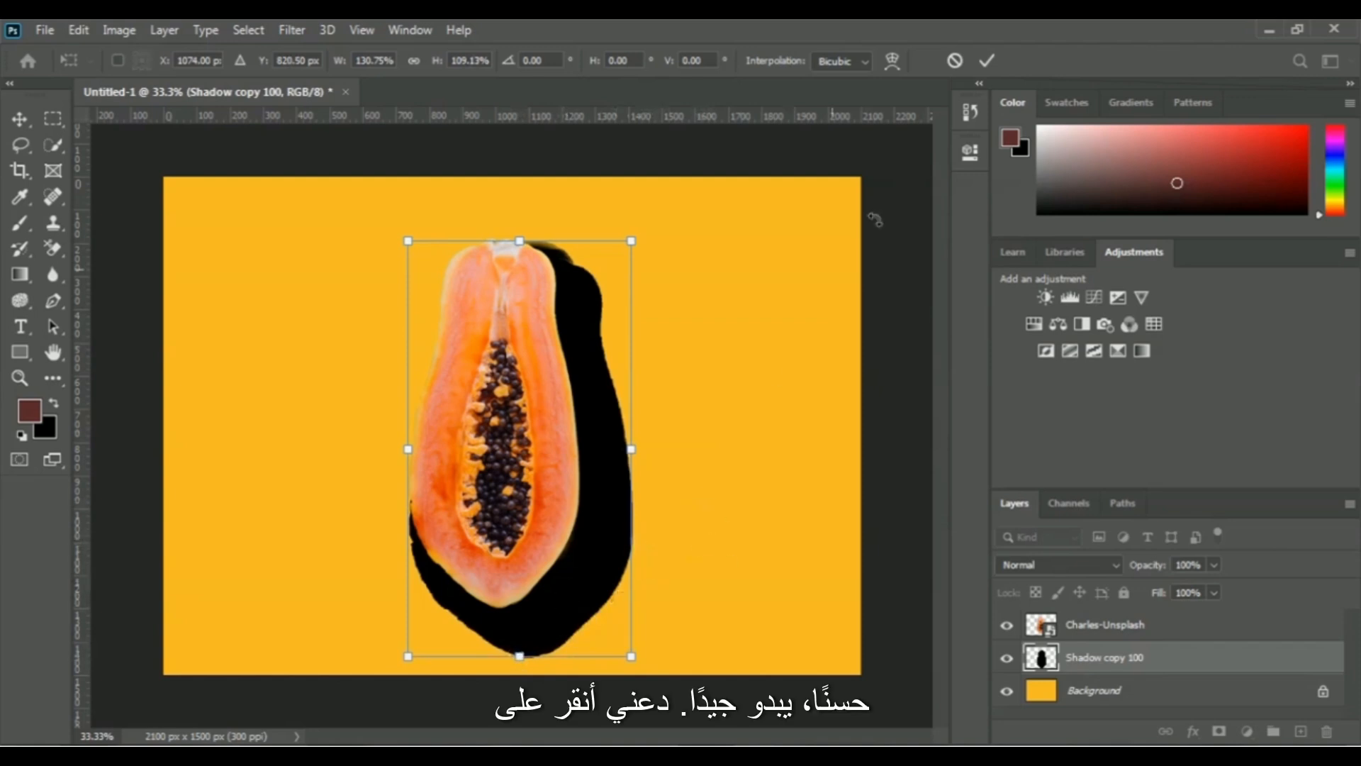
click(988, 61)
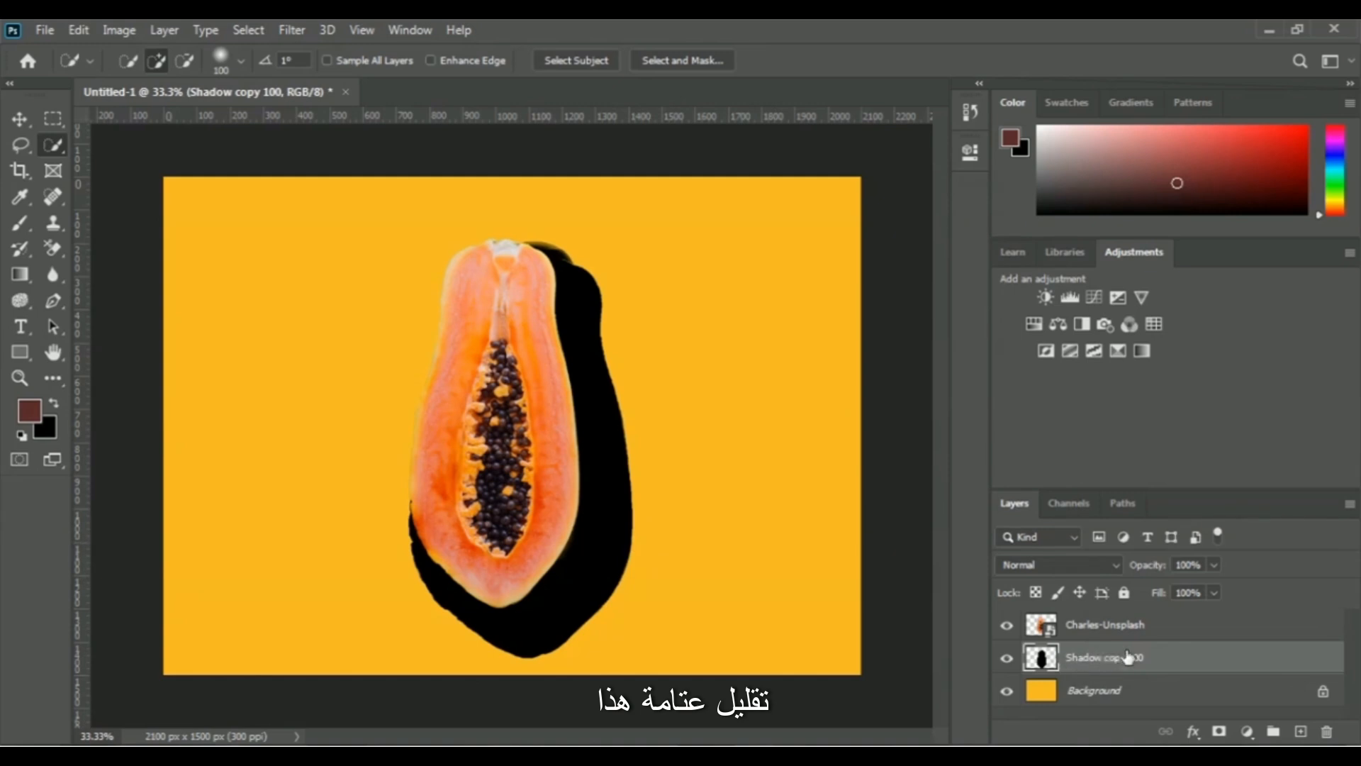
Lower the merged shadow layer's opacity to 40%.
click(1216, 565)
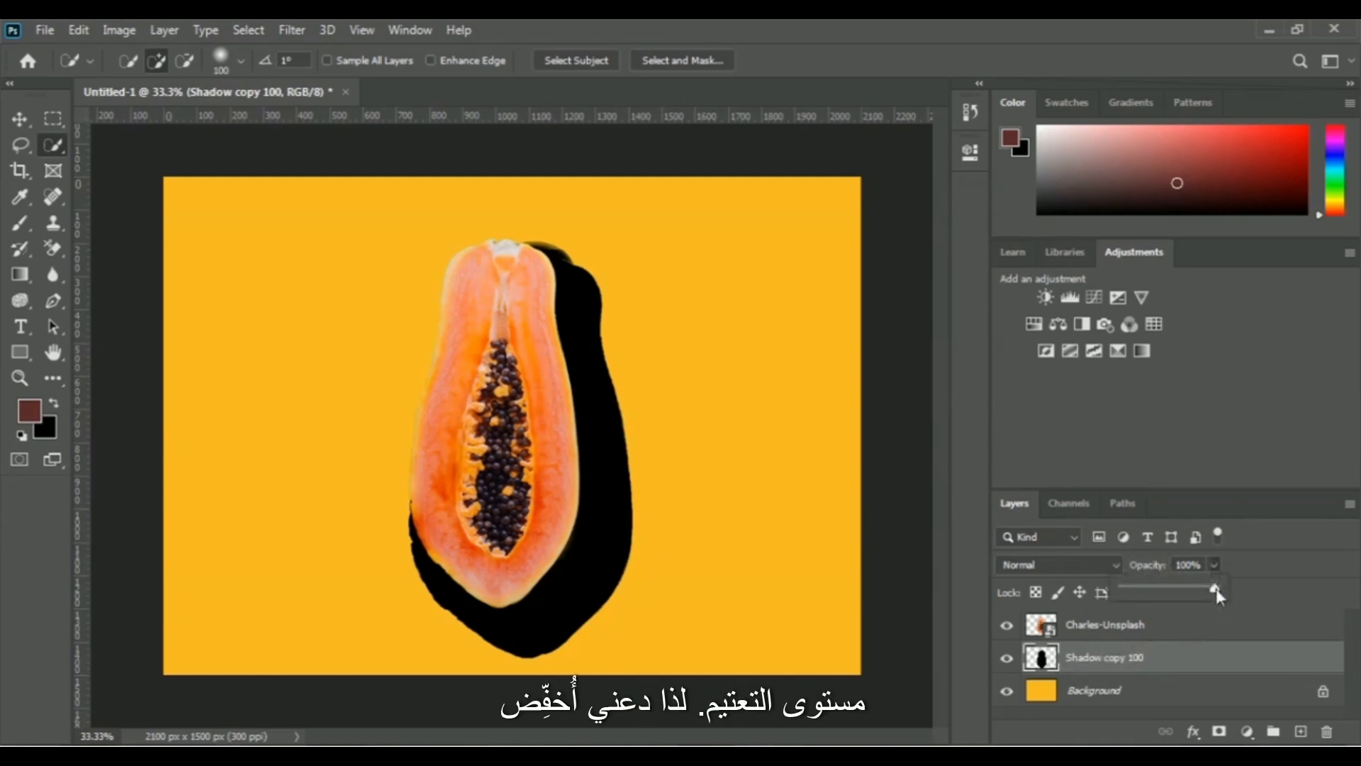
drag(1195, 593, 1181, 592)
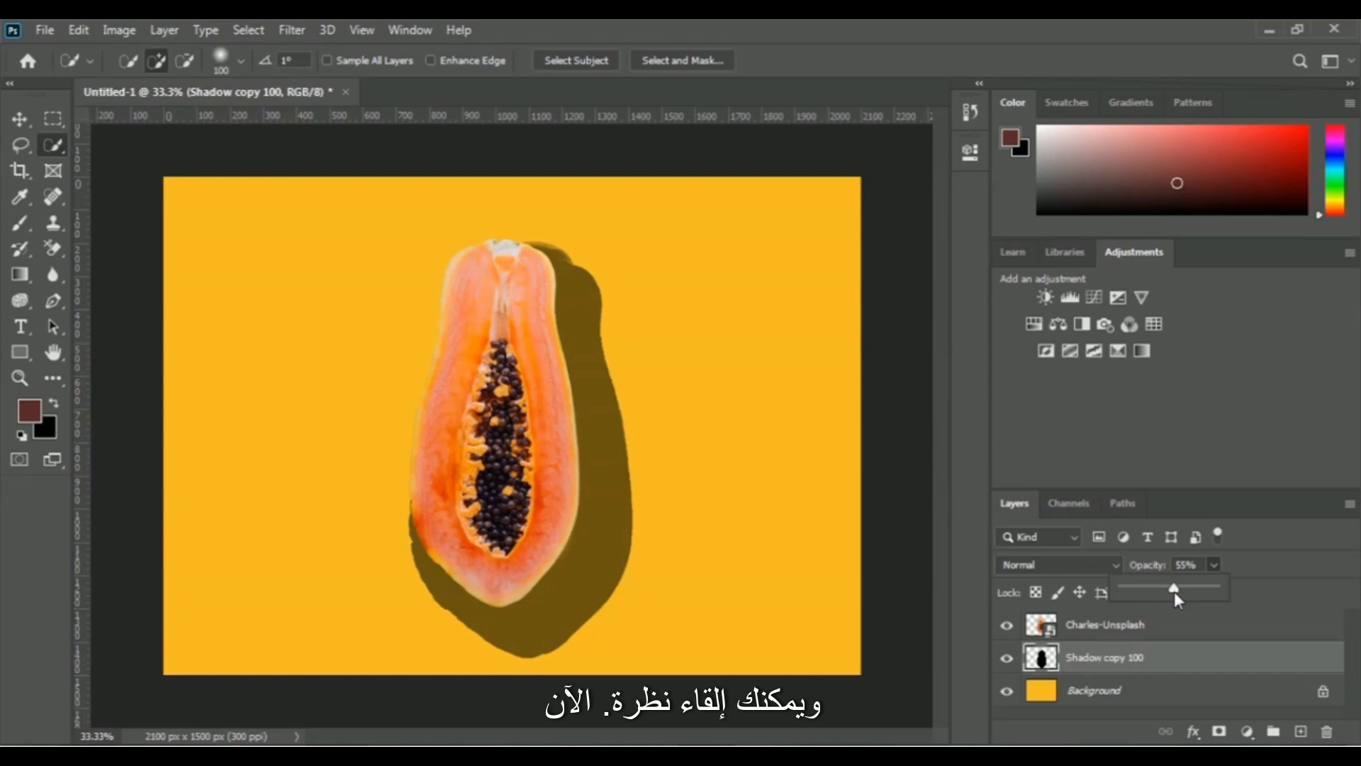
drag(1172, 598, 1168, 598)
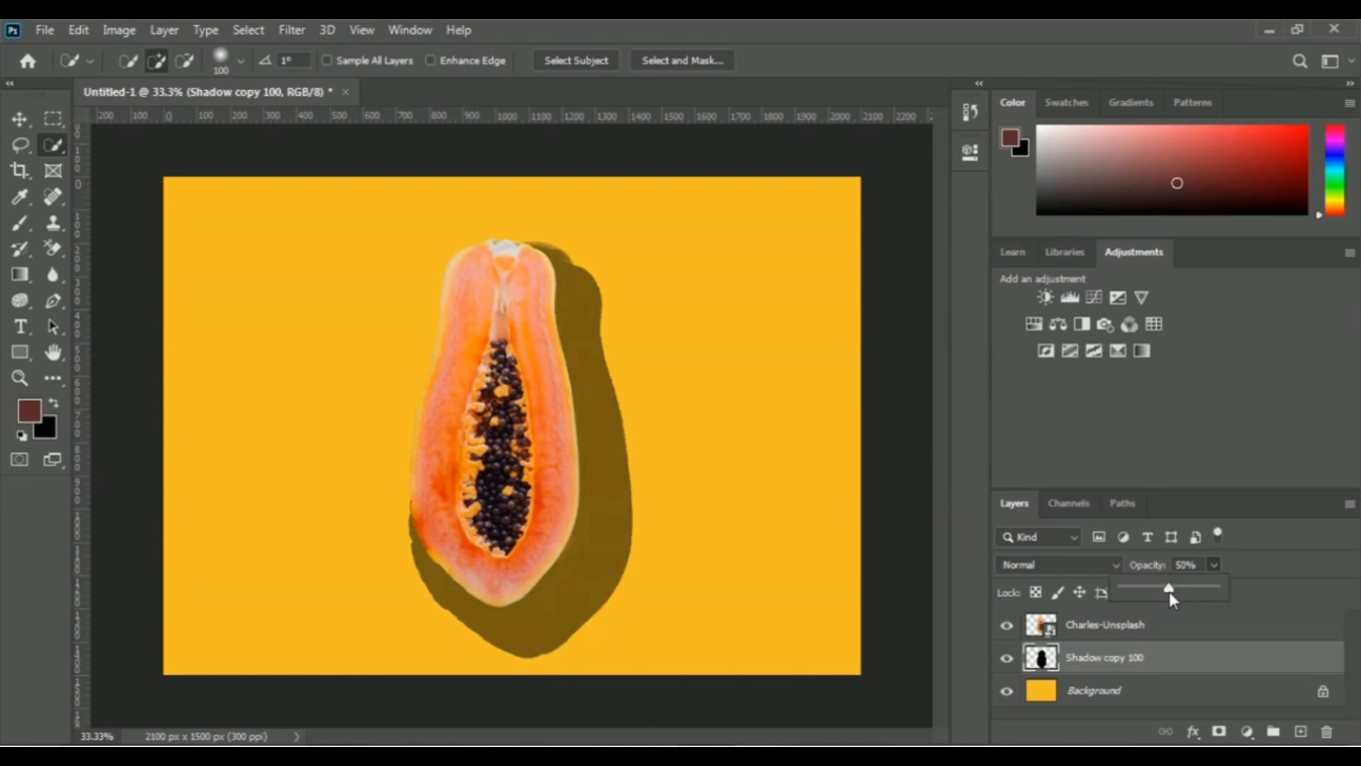
drag(1172, 597, 1160, 597)
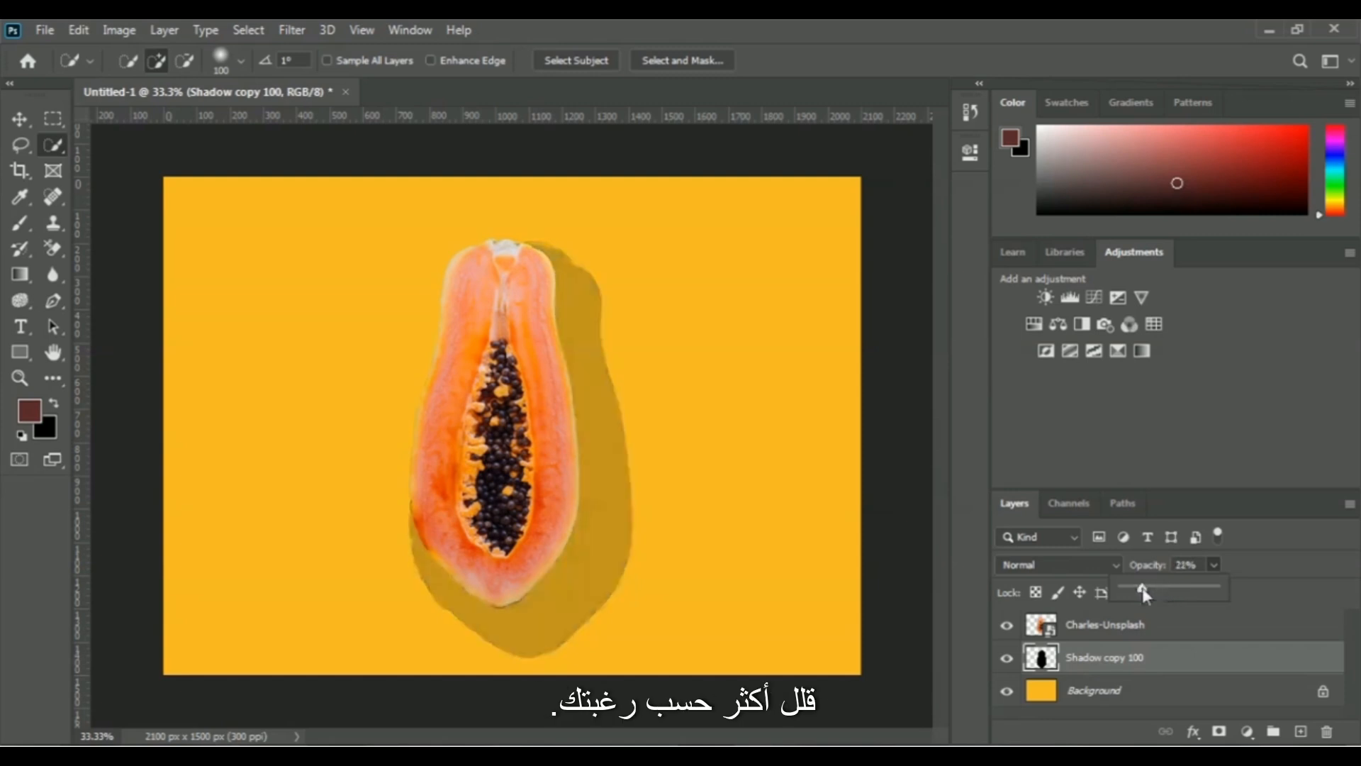
drag(1143, 587, 1163, 589)
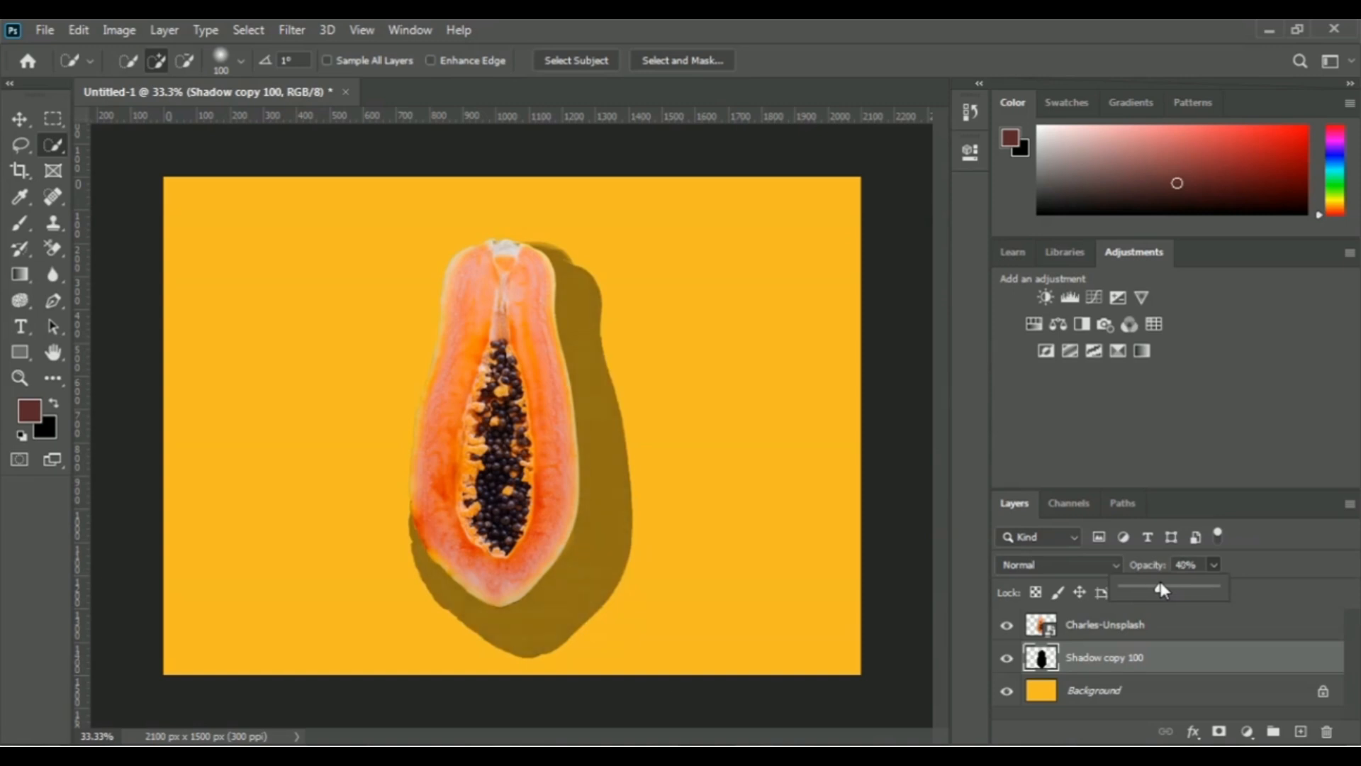
click(1285, 558)
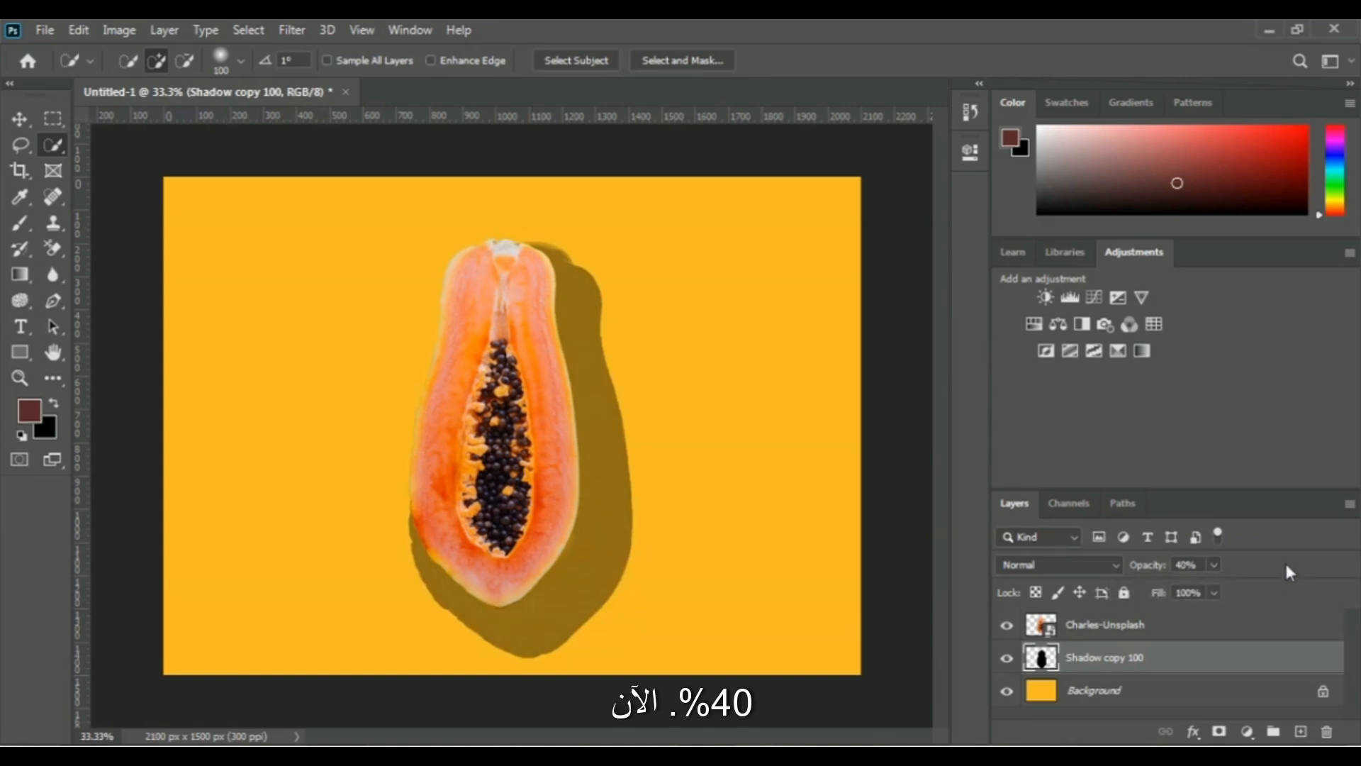